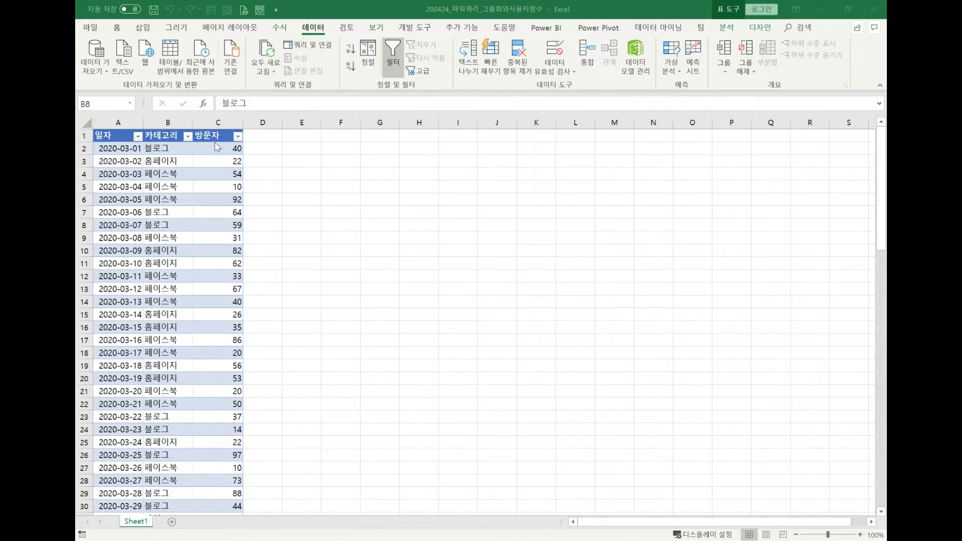
Load the visitor table from the sheet into the Power Query Editor and remove the automatic type-change step.
{"action": "left_click", "coordinate": [169, 120]}
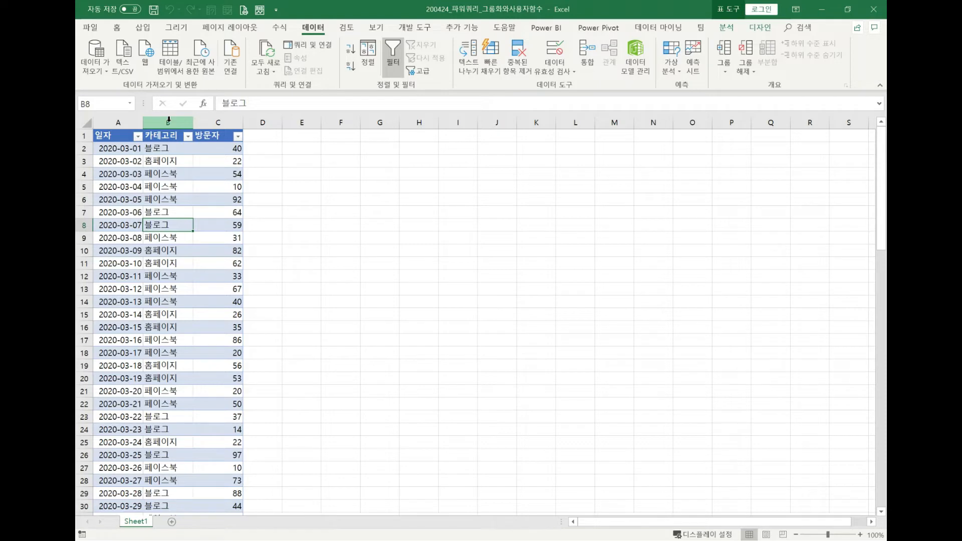
{"action": "left_click", "coordinate": [161, 237]}
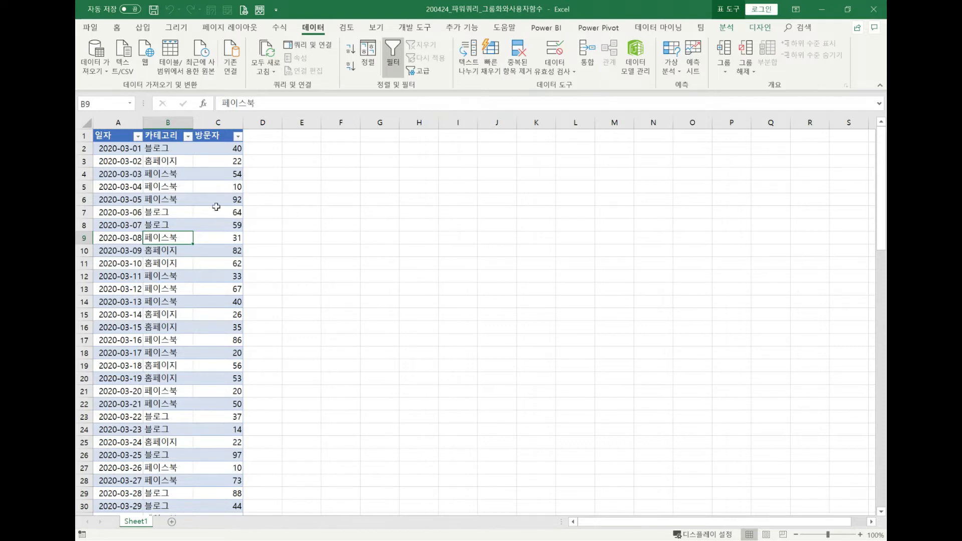
{"action": "left_click", "coordinate": [179, 53]}
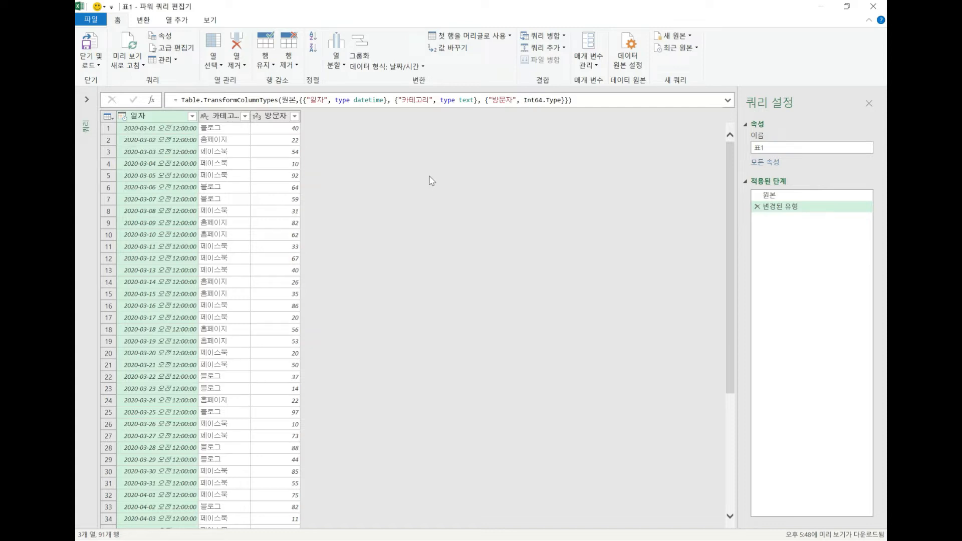
{"action": "left_click", "coordinate": [757, 207]}
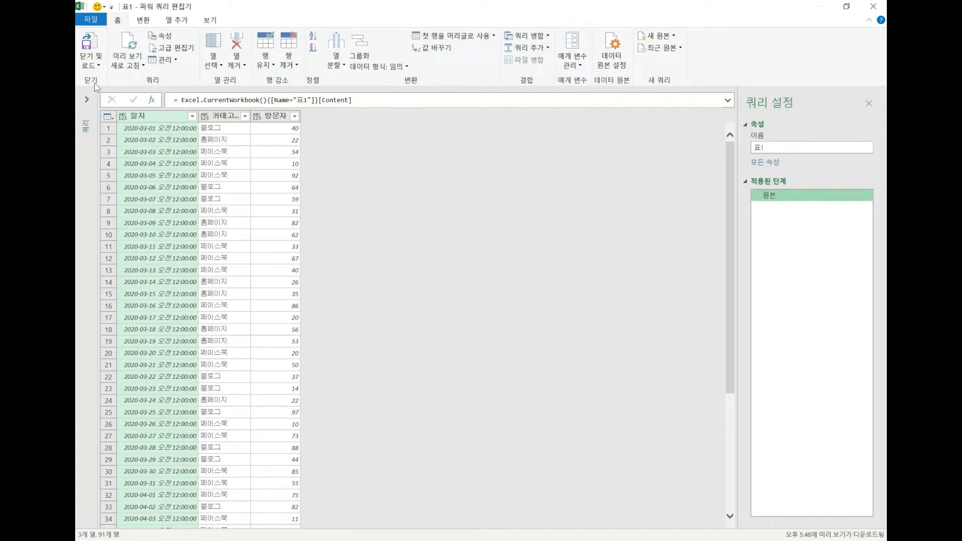
Set the data types of the columns: 일자 as date, 카테고리 as text and 방문자 as decimal number.
{"action": "left_click", "coordinate": [125, 119]}
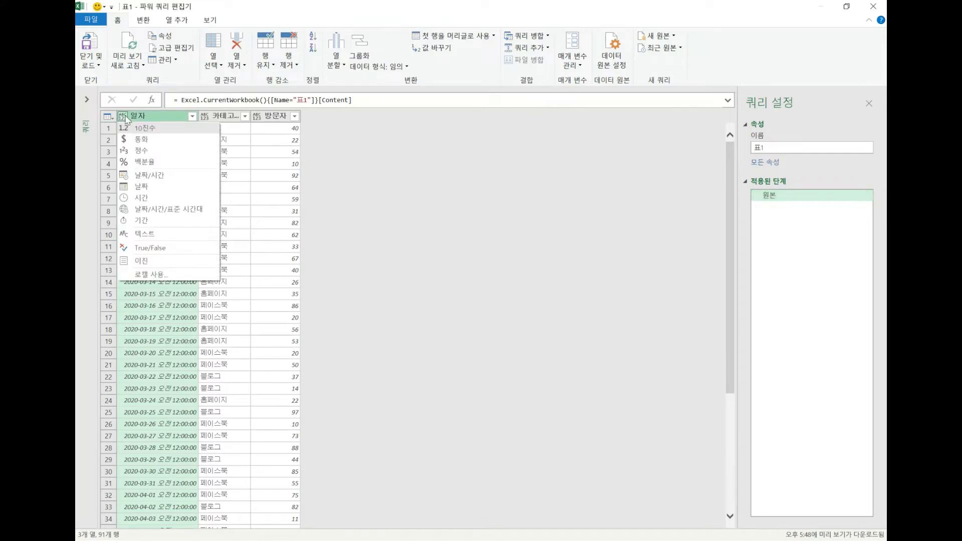
{"action": "left_click", "coordinate": [158, 187]}
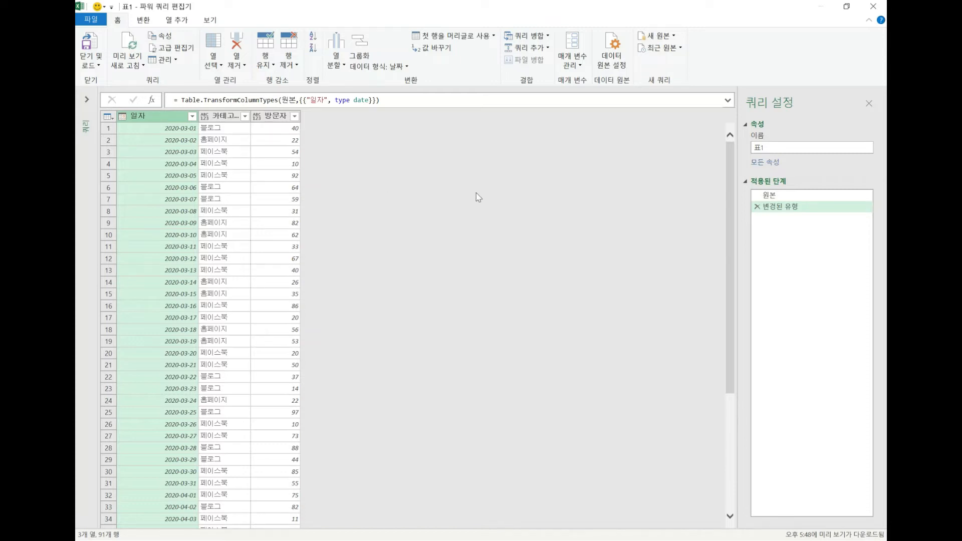
{"action": "left_click", "coordinate": [205, 116]}
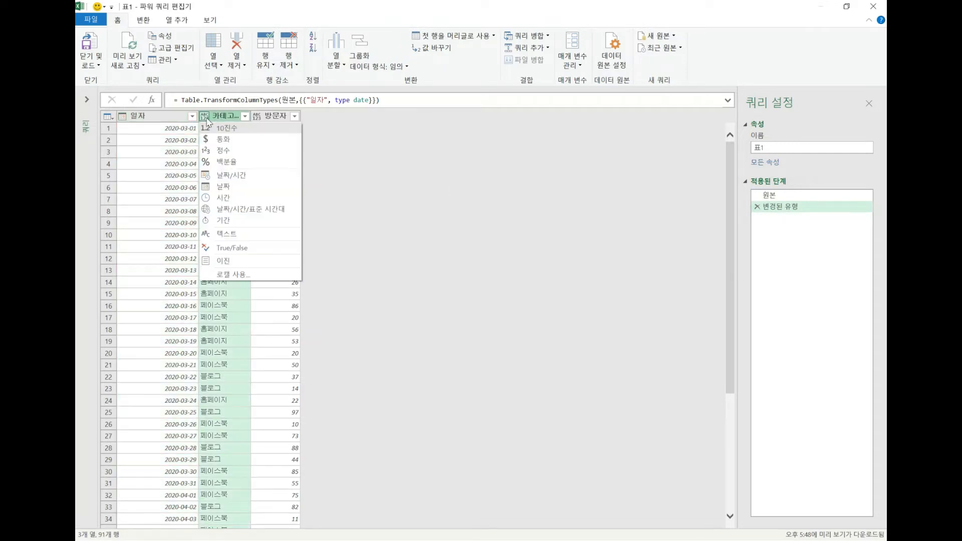
{"action": "left_click", "coordinate": [226, 234]}
{"action": "left_click", "coordinate": [258, 120]}
{"action": "left_click", "coordinate": [261, 127]}
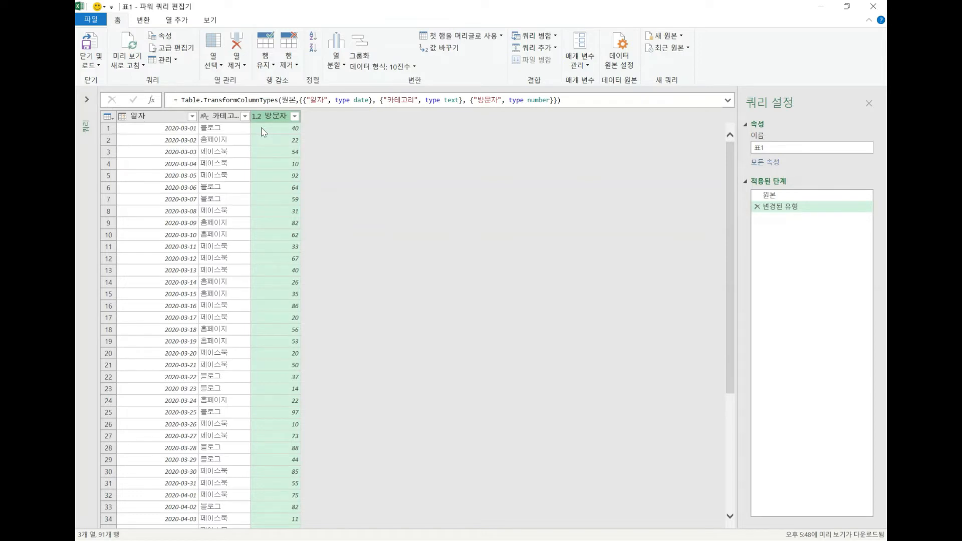
Narrow the 일자 column, widen the 카테고리 column and preview the first row's date and category values.
{"action": "left_click_drag", "start_coordinate": [200, 116], "coordinate": [172, 116]}
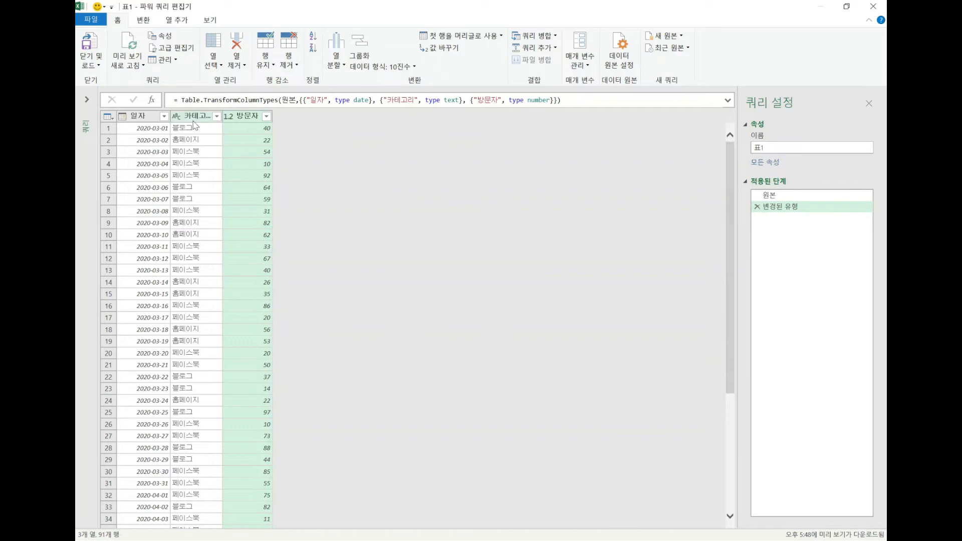
{"action": "left_click_drag", "start_coordinate": [270, 119], "coordinate": [272, 119]}
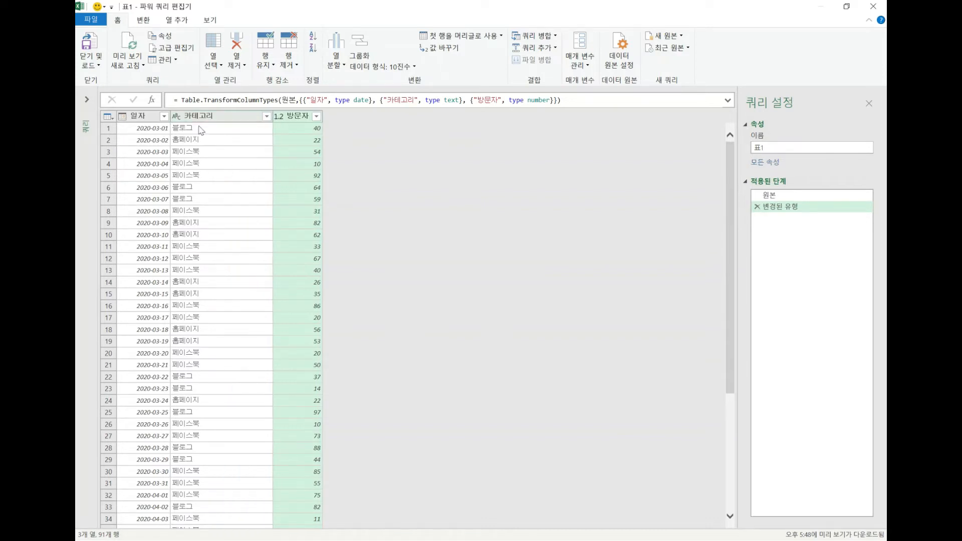
{"action": "left_click", "coordinate": [163, 132]}
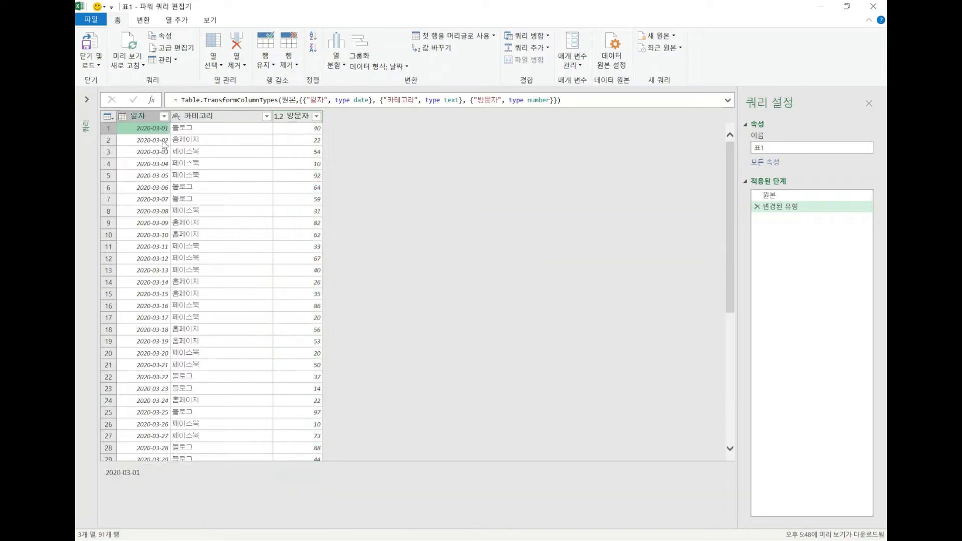
{"action": "left_click", "coordinate": [182, 129]}
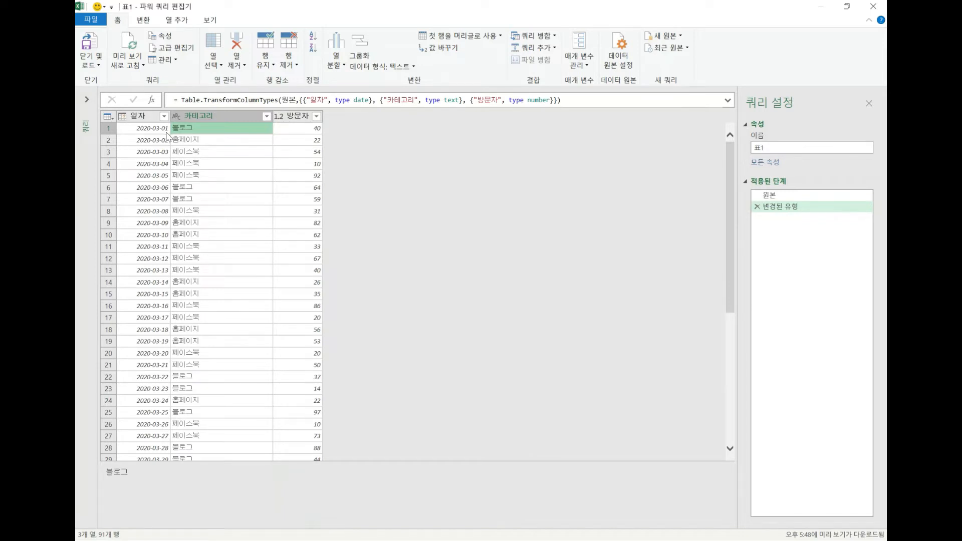
Group the rows by 카테고리 into a new column named gp using the all-rows (모든 행) operation.
{"action": "left_click", "coordinate": [231, 118]}
{"action": "left_click", "coordinate": [360, 49]}
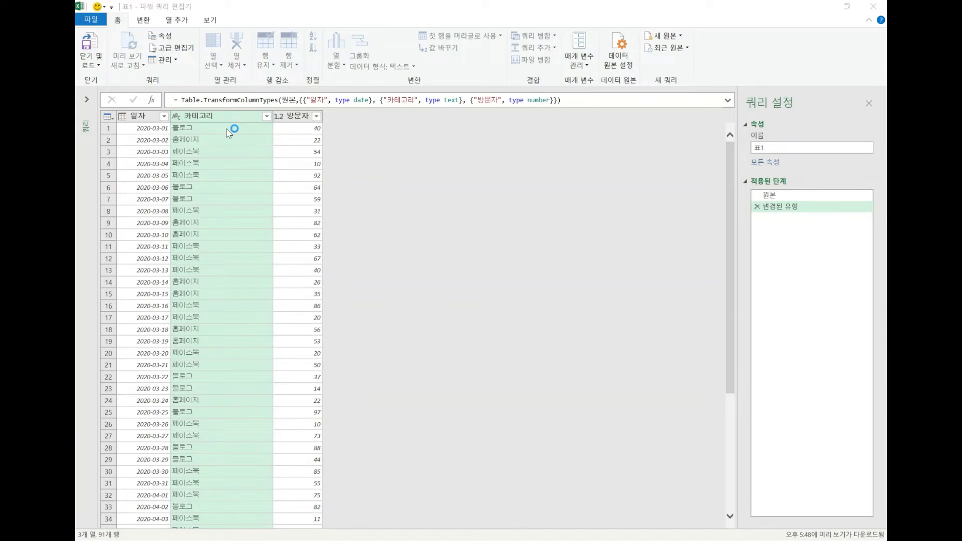
{"action": "left_click", "coordinate": [441, 296]}
{"action": "left_click", "coordinate": [362, 296]}
{"action": "left_click_drag", "start_coordinate": [333, 296], "coordinate": [222, 294]}
{"action": "type", "text": "gp"}
{"action": "left_click", "coordinate": [449, 299]}
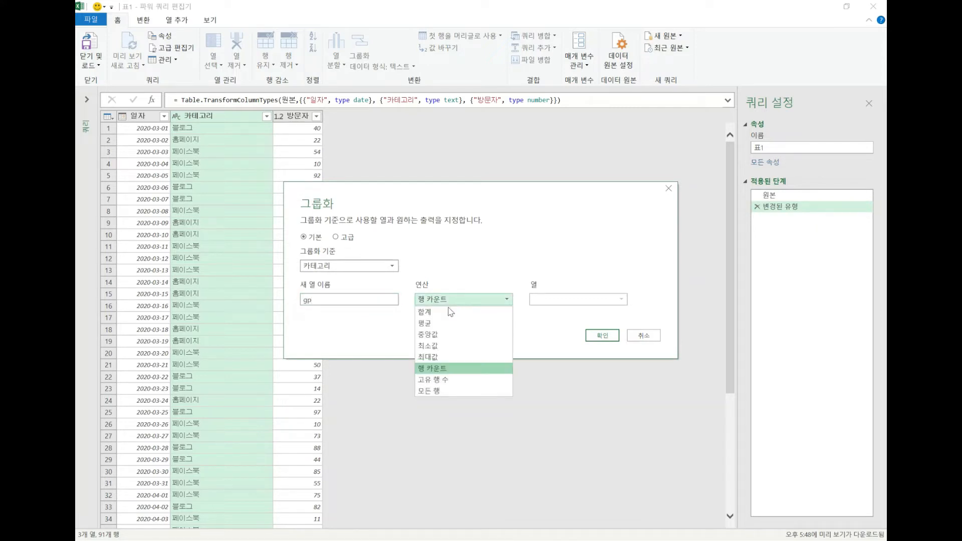
{"action": "left_click", "coordinate": [436, 390]}
{"action": "left_click", "coordinate": [602, 335]}
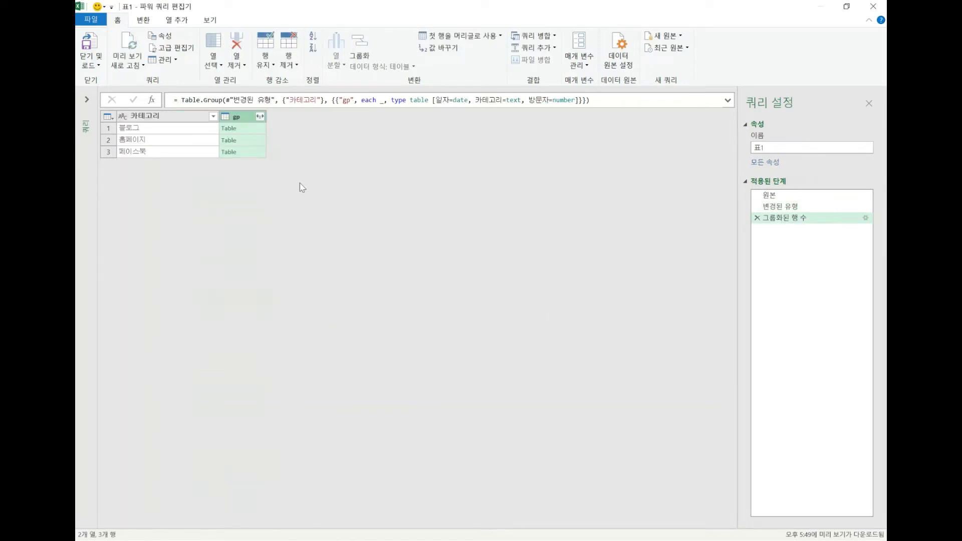
Preview the nested gp table of the 블로그 group and enlarge the preview area.
{"action": "left_click", "coordinate": [198, 131]}
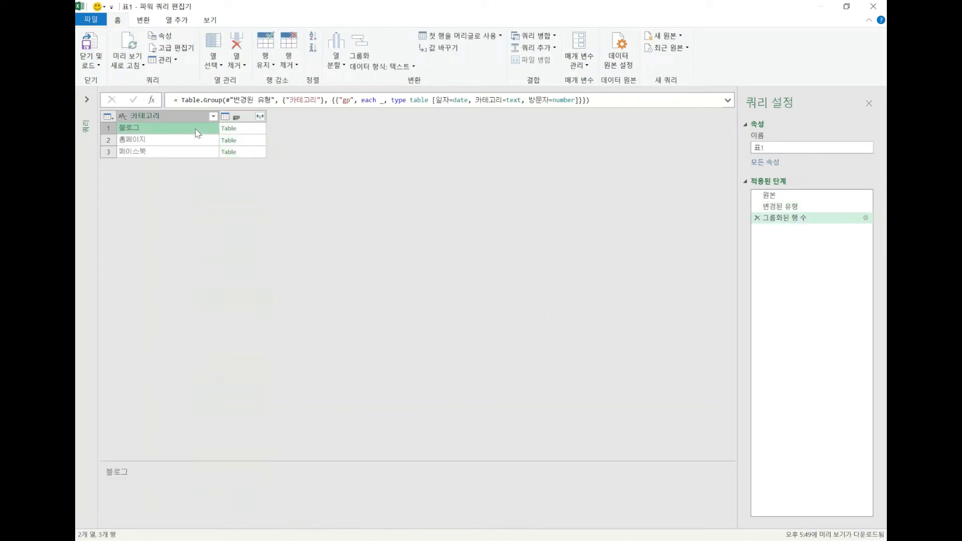
{"action": "left_click", "coordinate": [253, 128]}
{"action": "left_click_drag", "start_coordinate": [358, 461], "coordinate": [369, 253]}
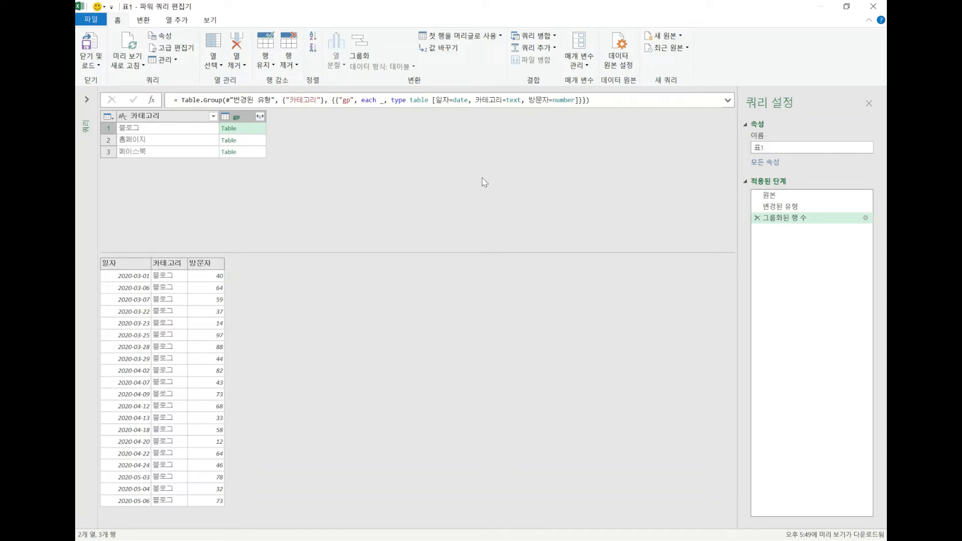
Examine the data and formulas of the 원본, 변경된 유형 and 그룹화된 행 수 query steps in turn.
{"action": "left_click", "coordinate": [792, 195]}
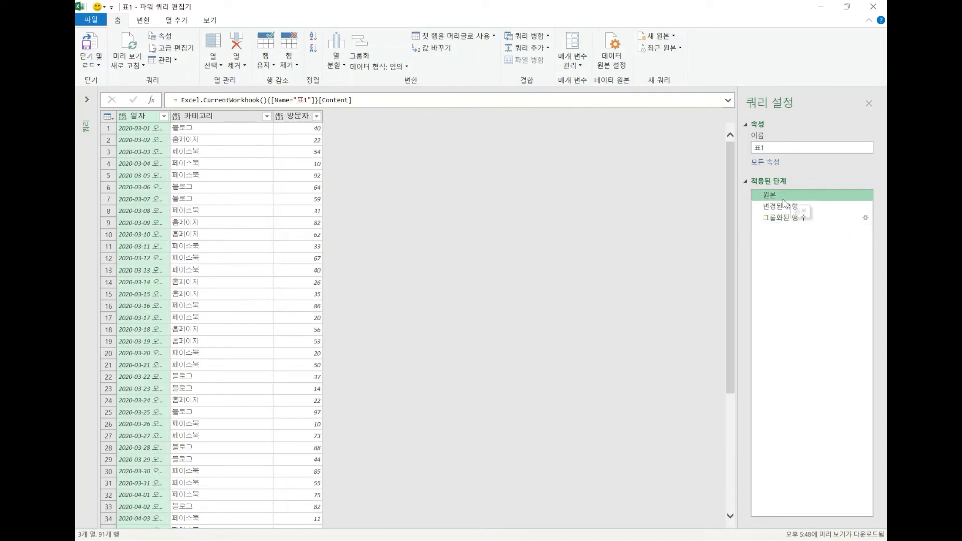
{"action": "left_click", "coordinate": [780, 206]}
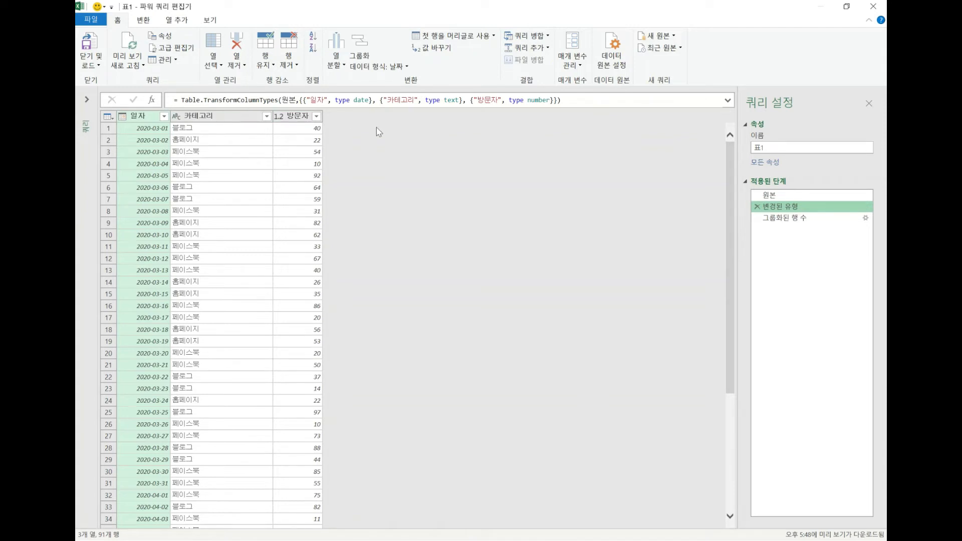
{"action": "left_click", "coordinate": [784, 219]}
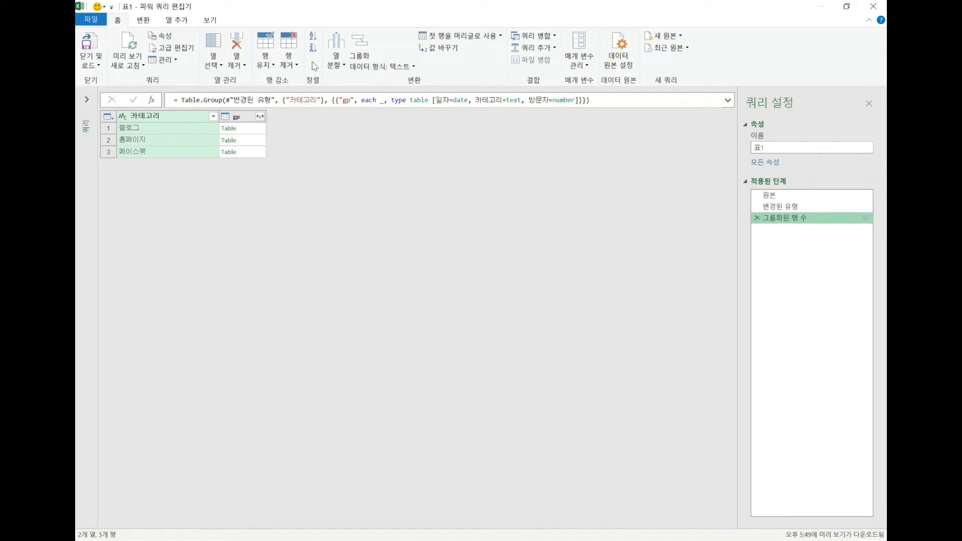
{"action": "left_click", "coordinate": [790, 197]}
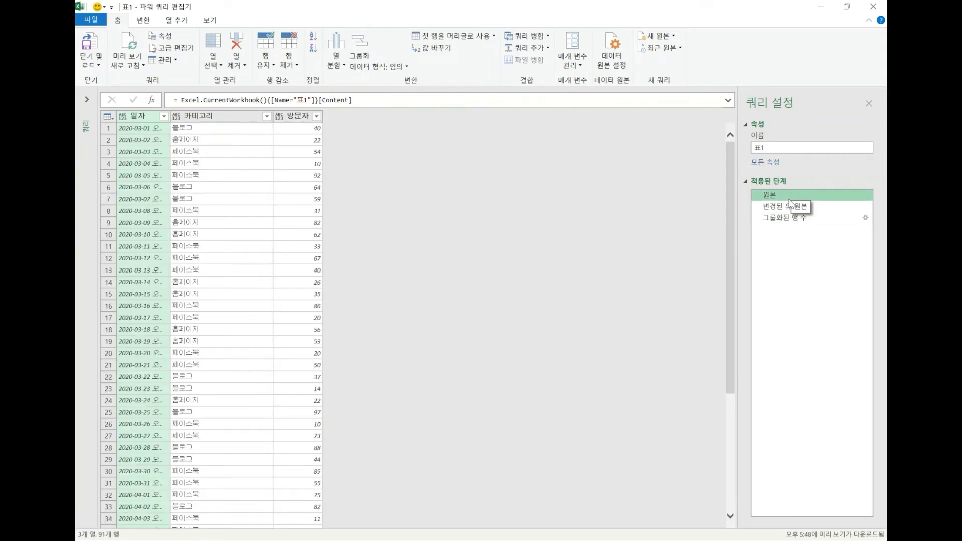
{"action": "left_click", "coordinate": [782, 206]}
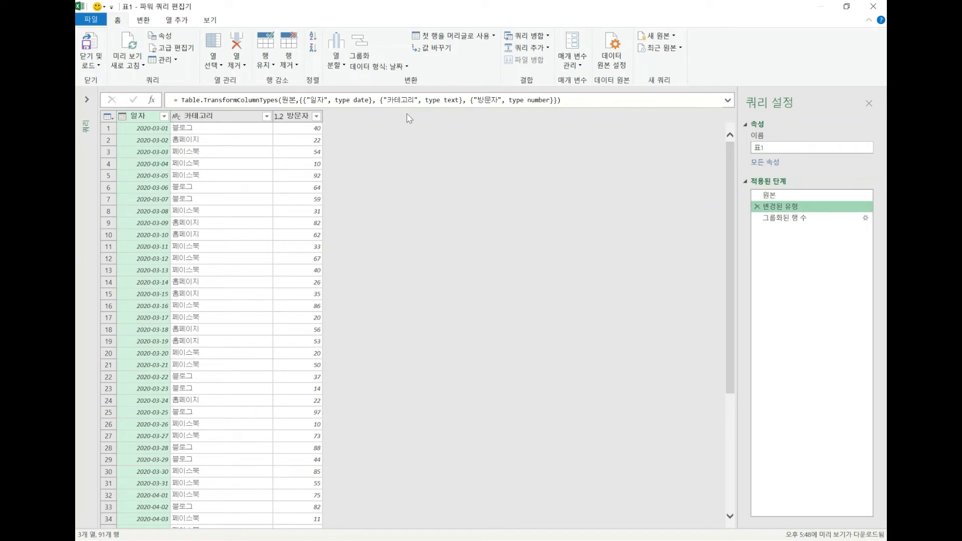
{"action": "left_click", "coordinate": [798, 218]}
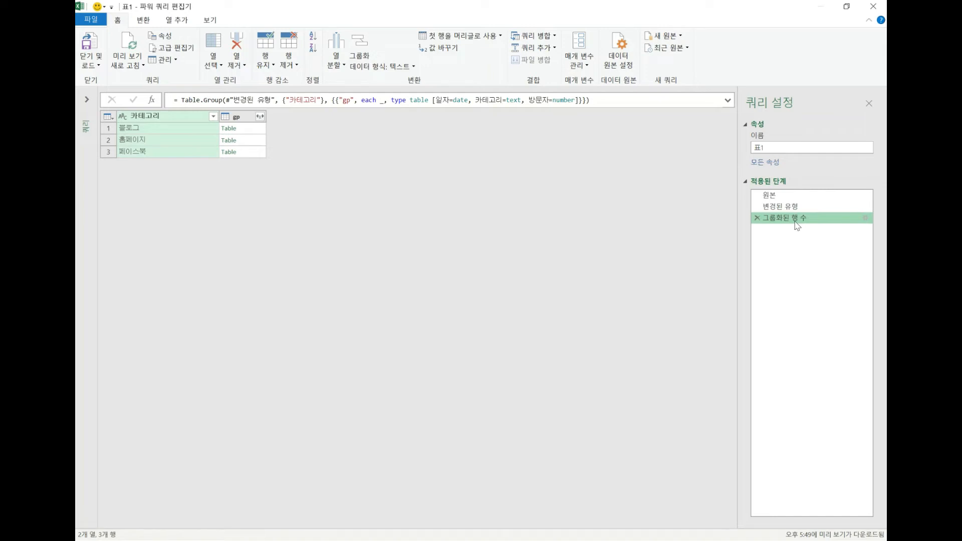
{"action": "left_click", "coordinate": [795, 206]}
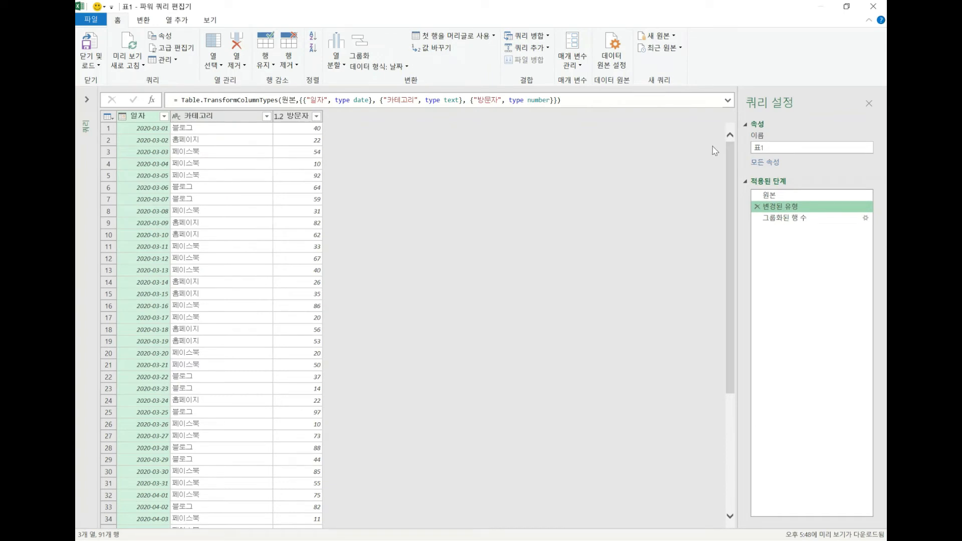
{"action": "left_click", "coordinate": [817, 217]}
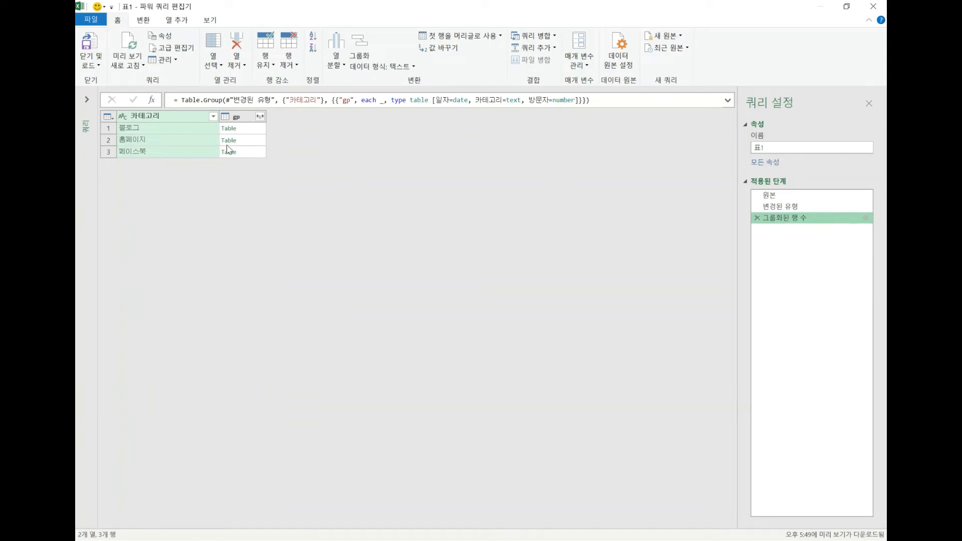
Add an index column starting from 0 to the grouped table.
{"action": "left_click", "coordinate": [249, 118]}
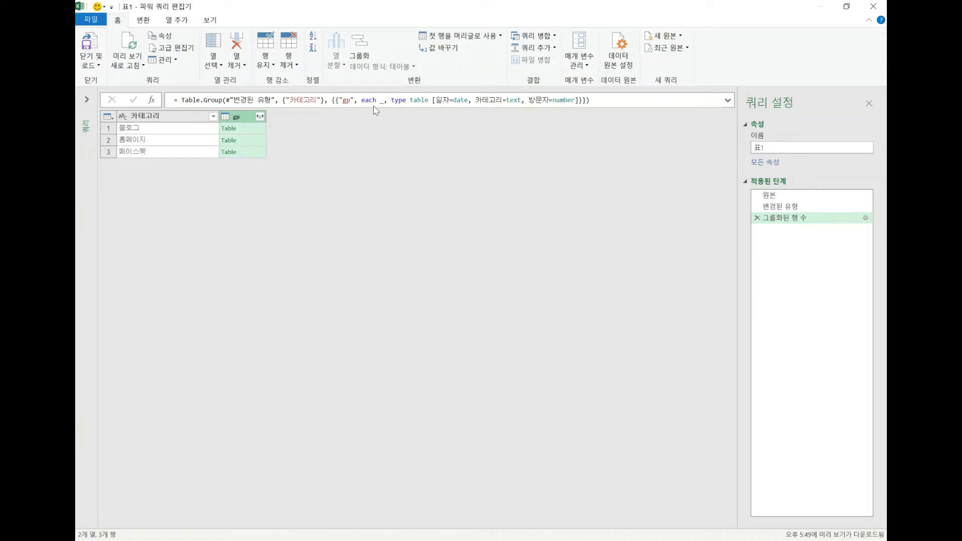
{"action": "left_click", "coordinate": [178, 21]}
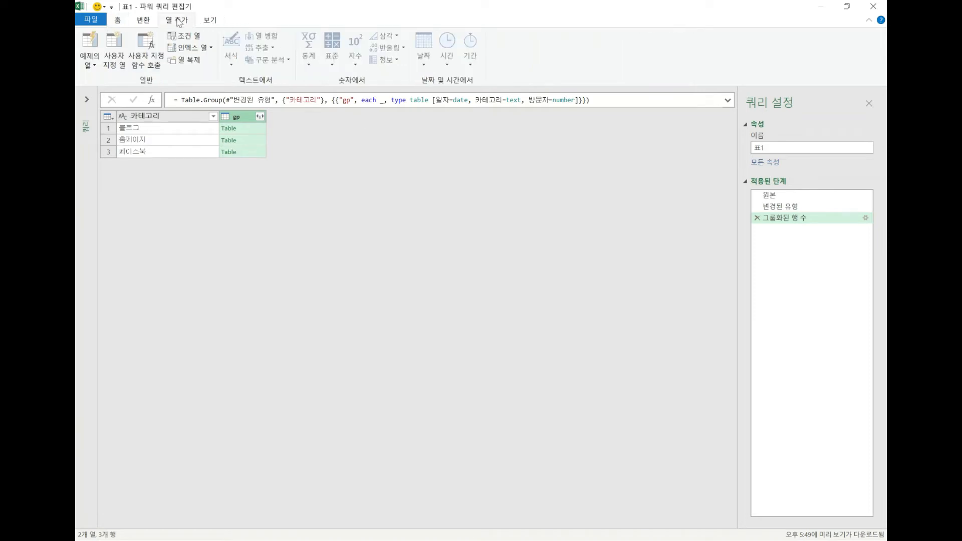
{"action": "left_click", "coordinate": [203, 48]}
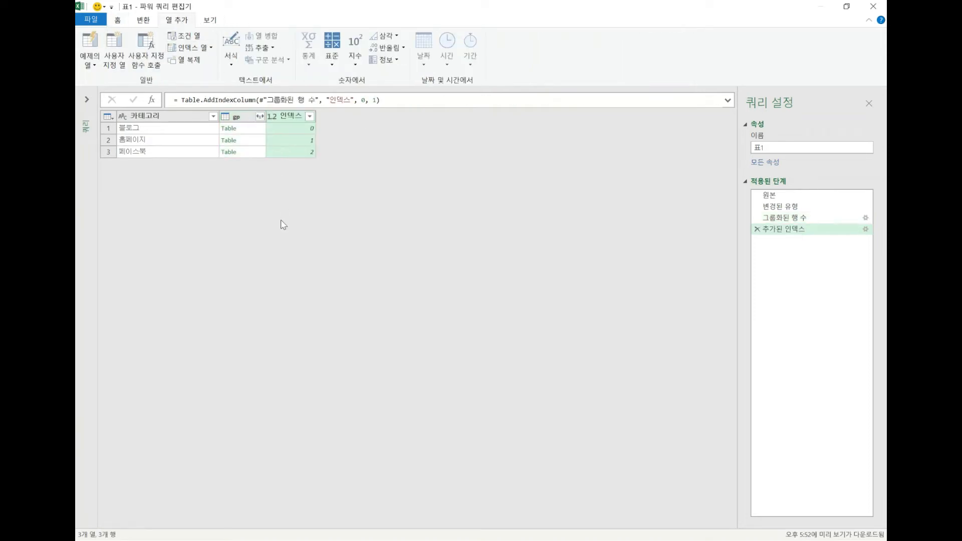
Examine the index value of each of the three category rows.
{"action": "left_click", "coordinate": [294, 129]}
{"action": "left_click", "coordinate": [293, 139]}
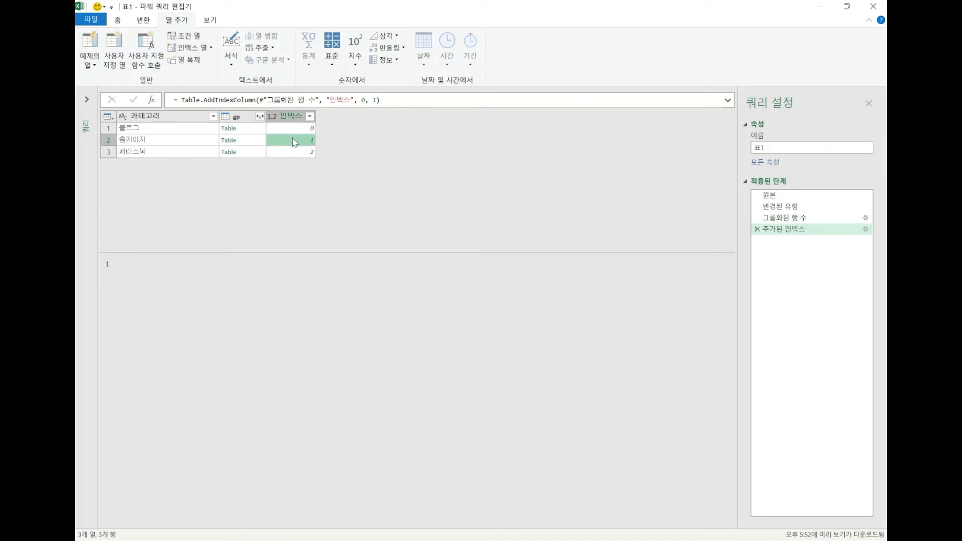
{"action": "left_click", "coordinate": [294, 152]}
{"action": "left_click", "coordinate": [294, 129]}
{"action": "left_click", "coordinate": [293, 140]}
{"action": "left_click", "coordinate": [293, 152]}
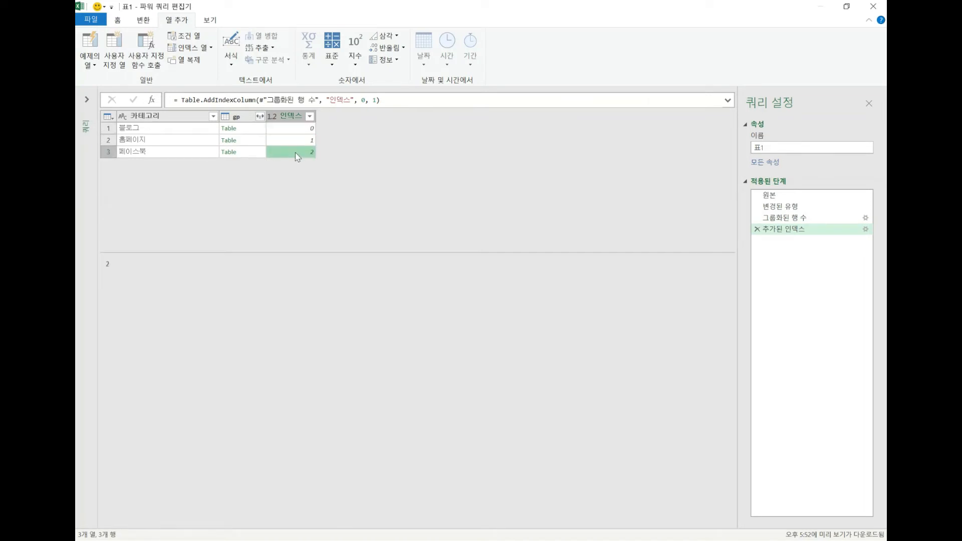
Expand the query list, inspect the three columns of 표1 and preview the nested gp table of the 블로그 row.
{"action": "left_click", "coordinate": [87, 100]}
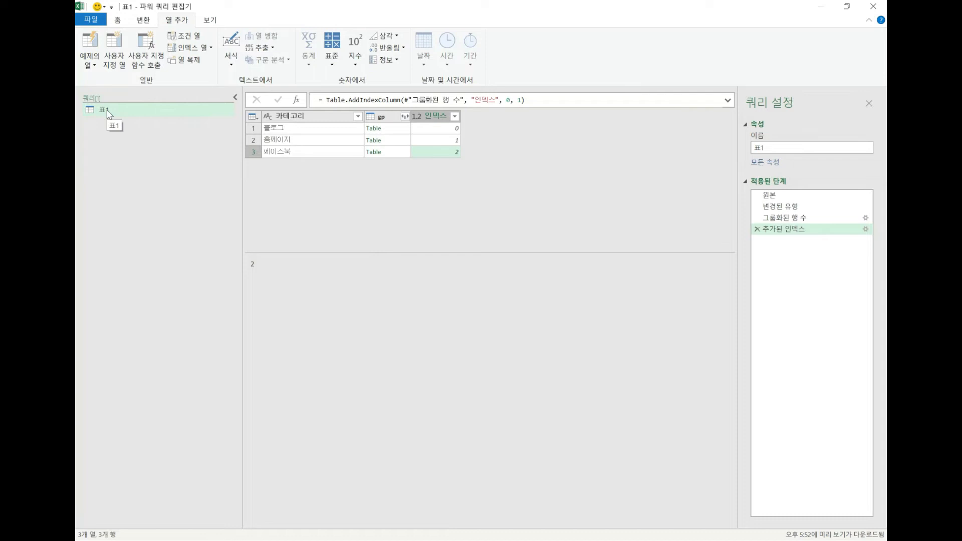
{"action": "left_click", "coordinate": [317, 116]}
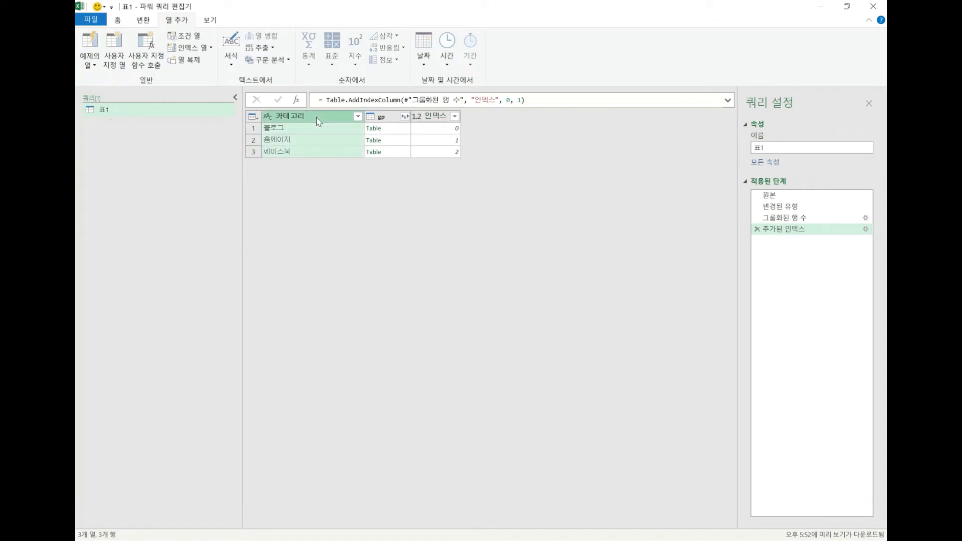
{"action": "left_click", "coordinate": [385, 119]}
{"action": "left_click", "coordinate": [433, 121]}
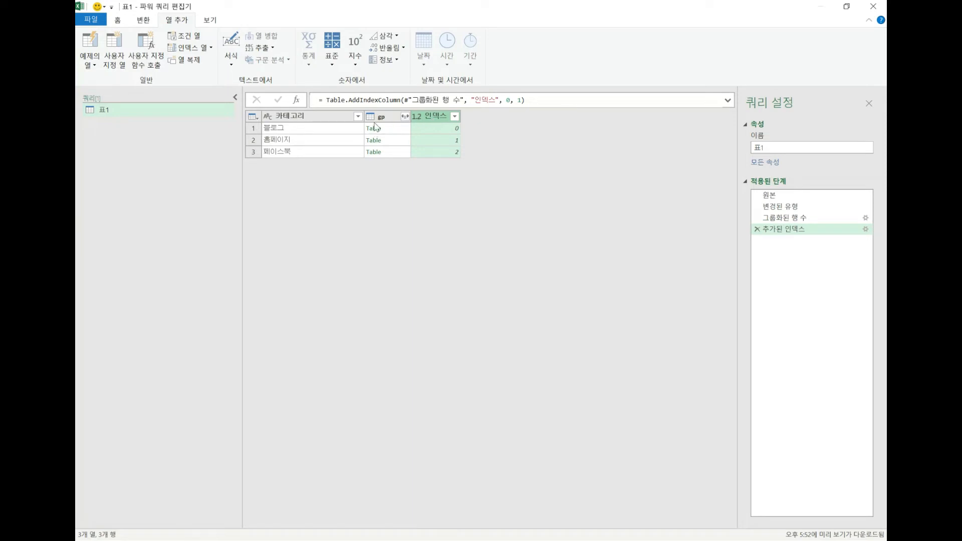
{"action": "left_click", "coordinate": [391, 119]}
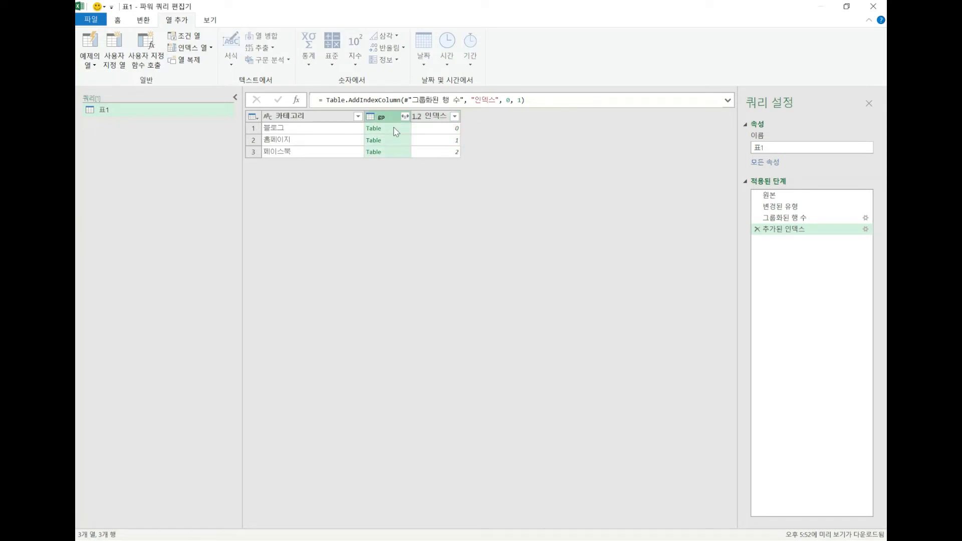
{"action": "left_click", "coordinate": [396, 132]}
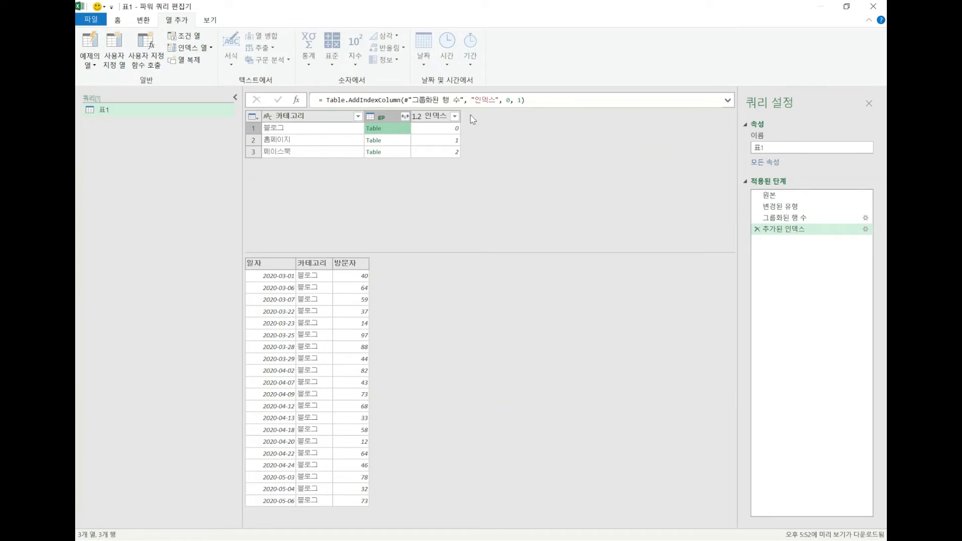
Delete the added index step from 표1 and preview the nested gp table of the 블로그 row.
{"action": "left_click", "coordinate": [441, 116]}
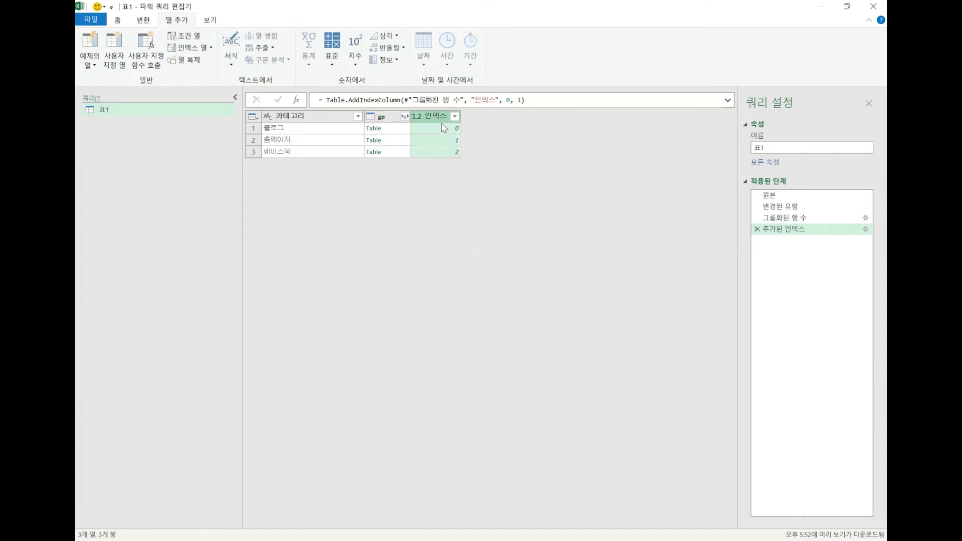
{"action": "left_click", "coordinate": [757, 229]}
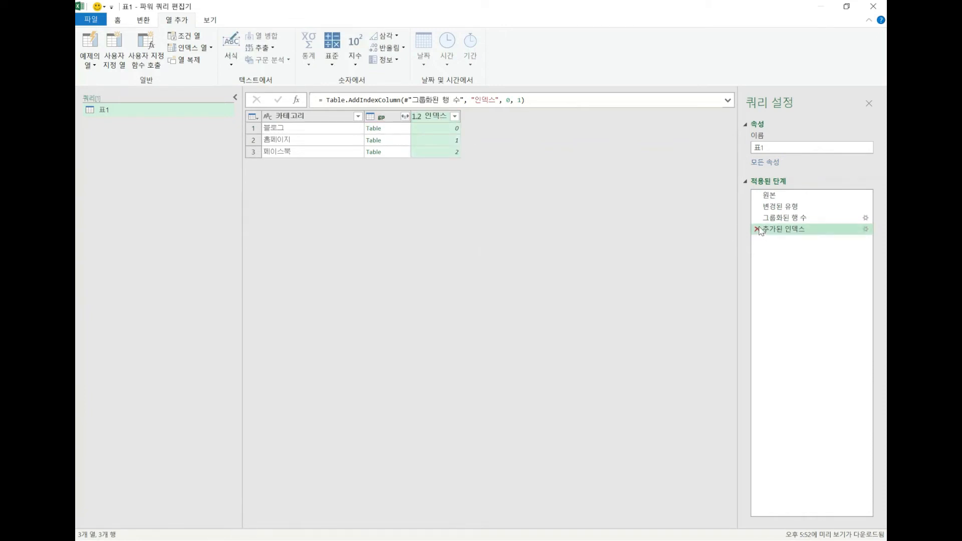
{"action": "left_click", "coordinate": [405, 132]}
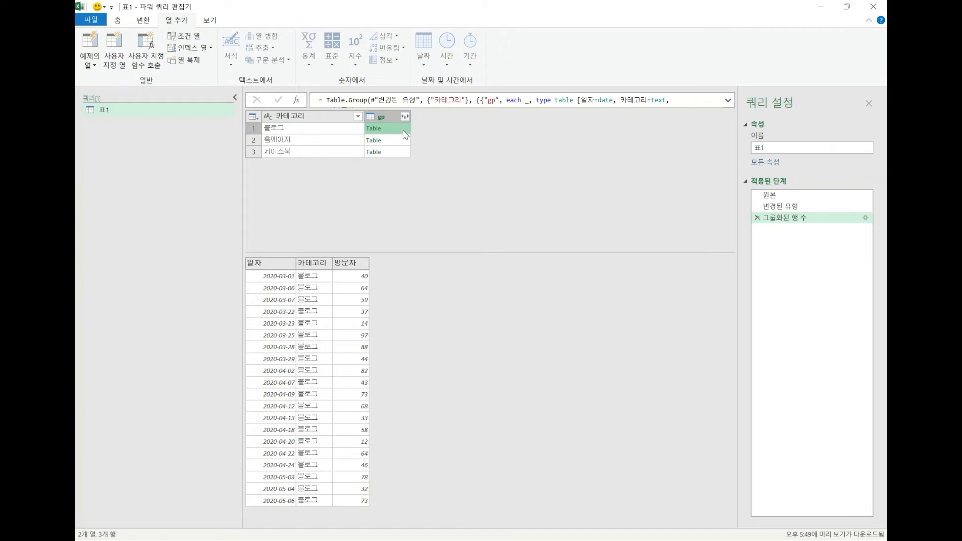
Duplicate the 표1 query and delete the 그룹화된 행 수 step from the copy.
{"action": "right_click", "coordinate": [173, 107]}
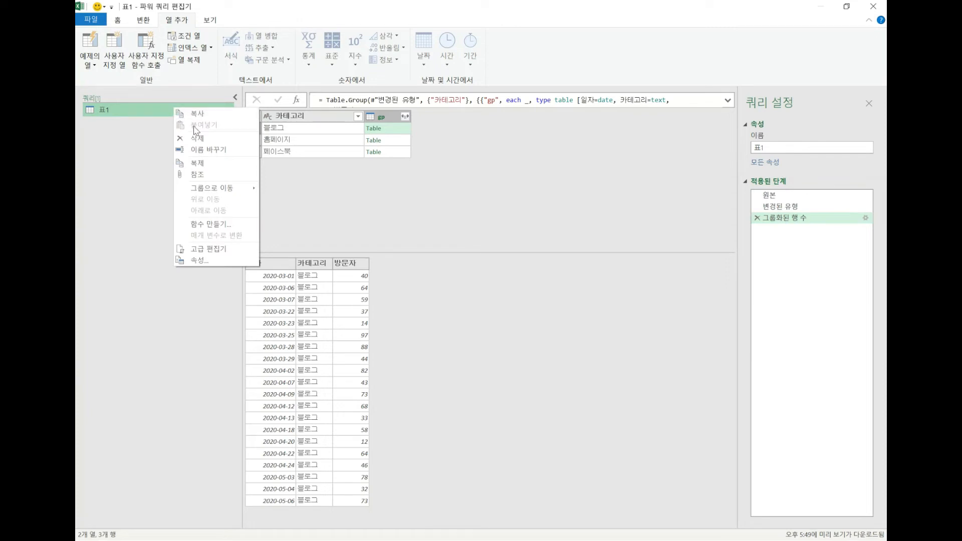
{"action": "left_click", "coordinate": [208, 164]}
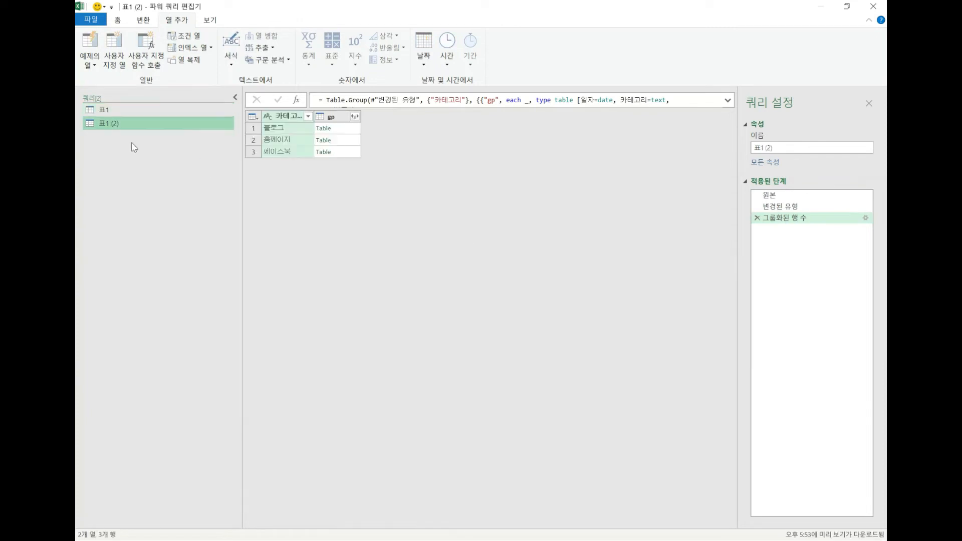
{"action": "left_click", "coordinate": [757, 216]}
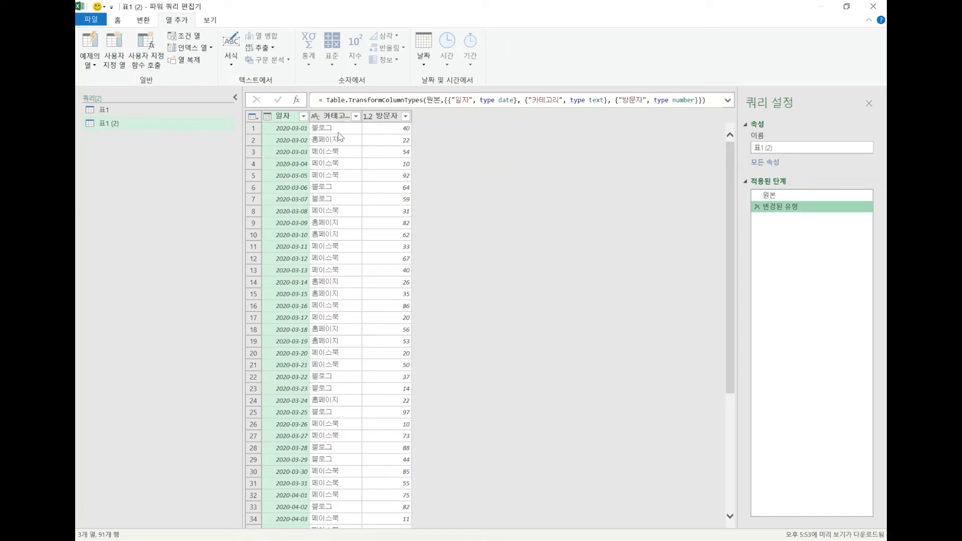
Remove the 카테고리 column from the duplicated query.
{"action": "left_click", "coordinate": [325, 116]}
{"action": "right_click", "coordinate": [331, 115]}
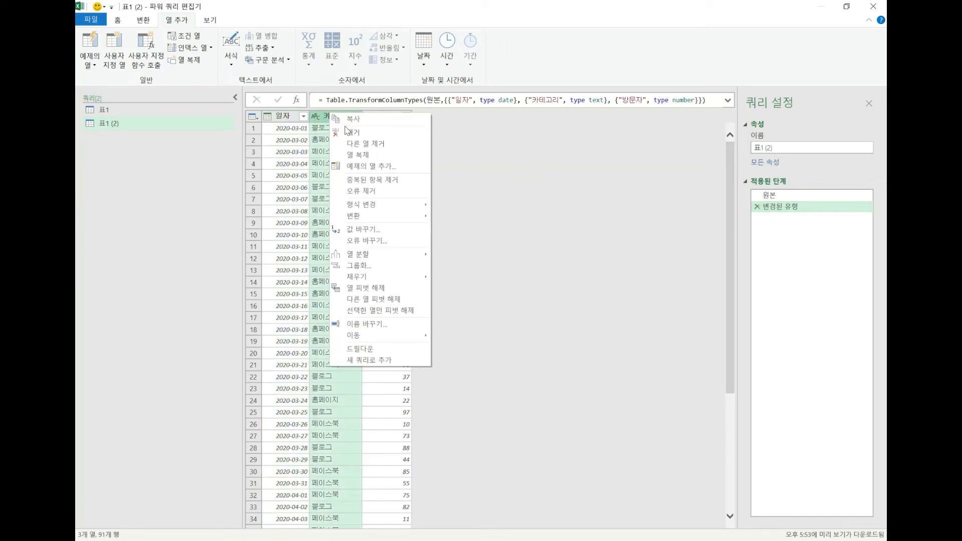
{"action": "left_click", "coordinate": [346, 131]}
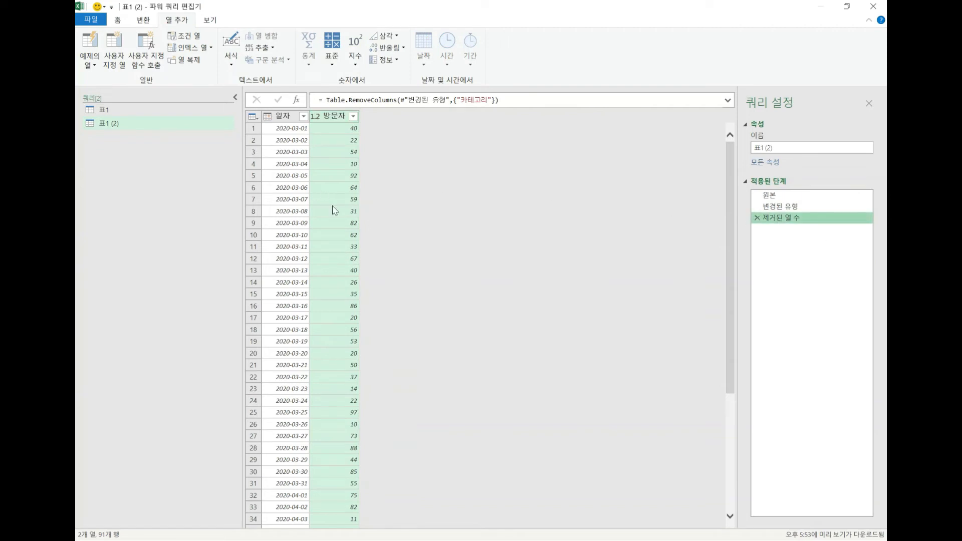
Add a custom index column to the duplicated query, starting at -1 with an increment of 1.
{"action": "left_click", "coordinate": [211, 48]}
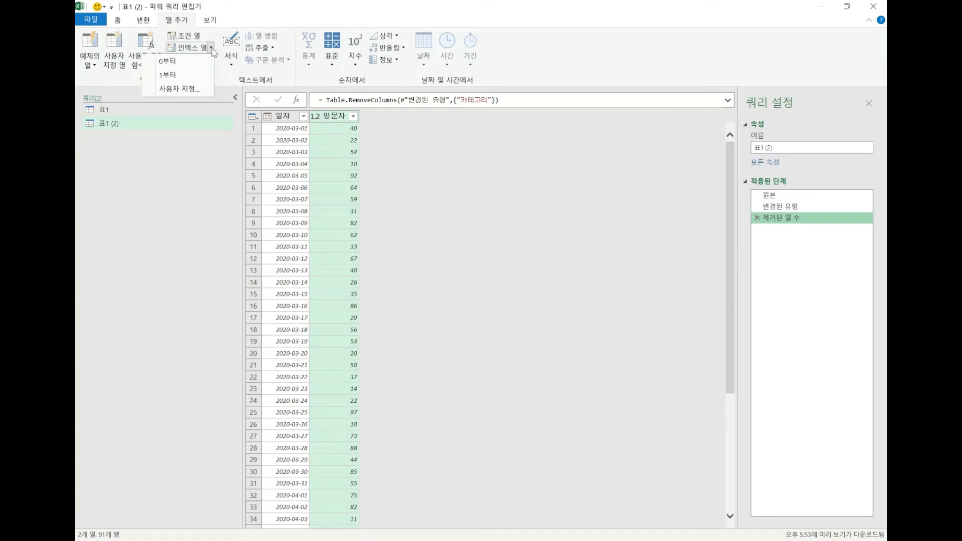
{"action": "left_click", "coordinate": [195, 89]}
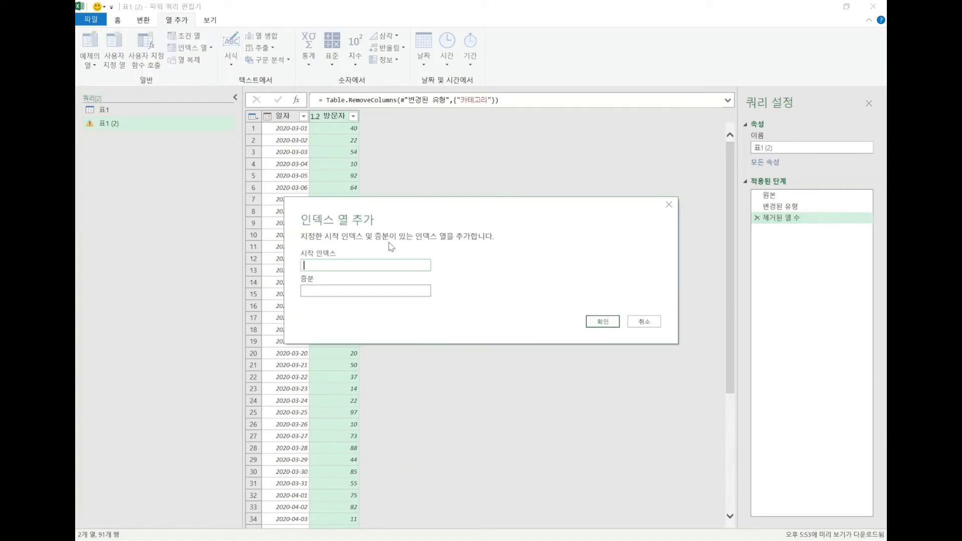
{"action": "type", "text": "-1"}
{"action": "left_click", "coordinate": [372, 291]}
{"action": "type", "text": "1"}
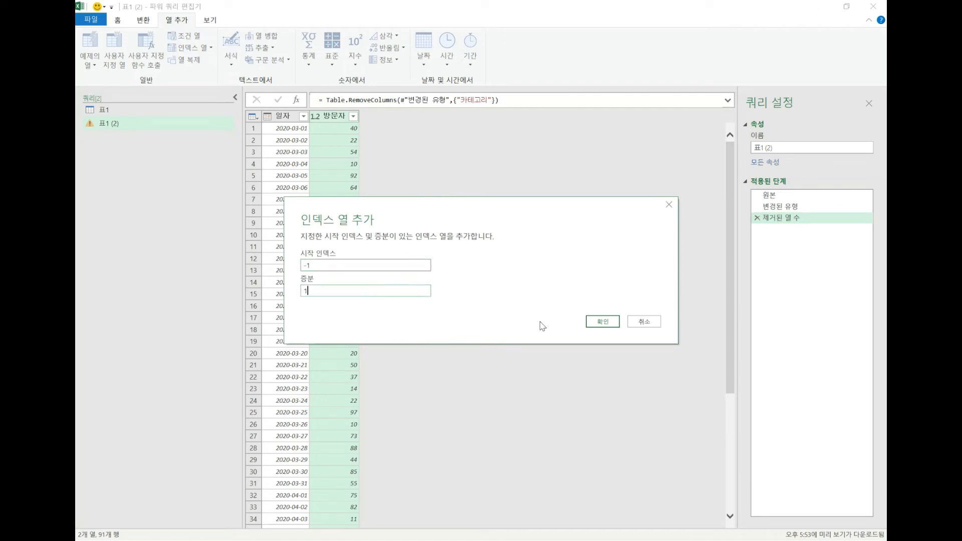
{"action": "left_click", "coordinate": [597, 324]}
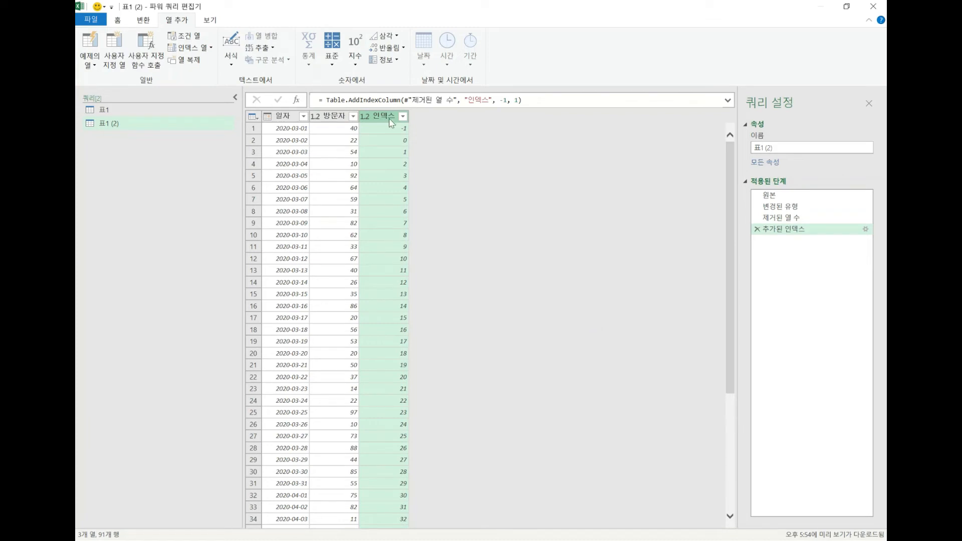
Start a custom column in the duplicated query and begin its formula with the step reference #"추가된 인덱스".
{"action": "left_click", "coordinate": [119, 54]}
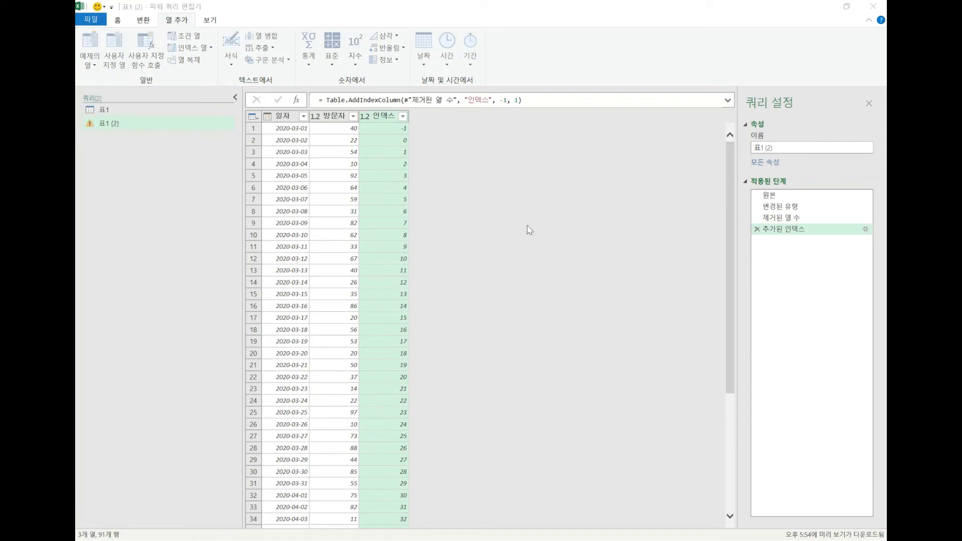
{"action": "left_click_drag", "start_coordinate": [531, 161], "coordinate": [608, 193]}
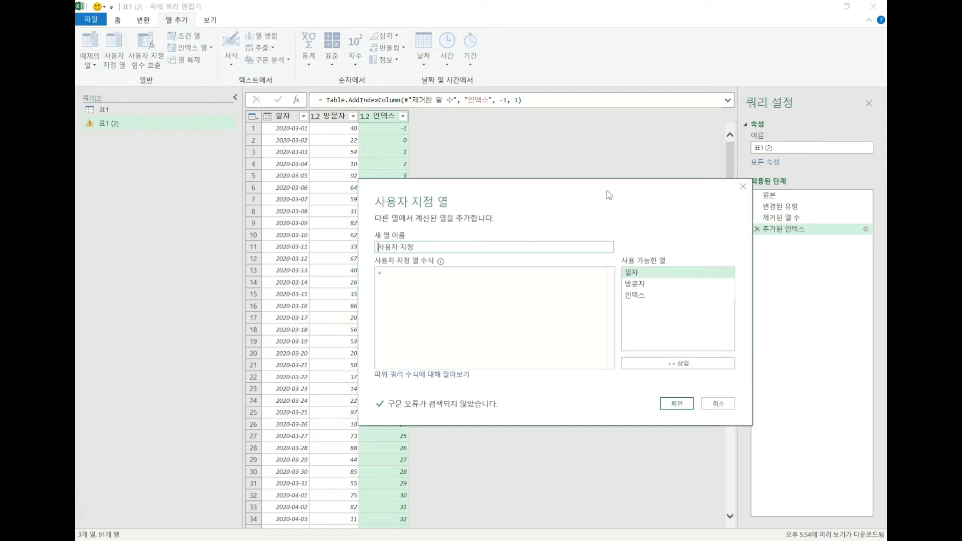
{"action": "left_click_drag", "start_coordinate": [674, 206], "coordinate": [668, 244]}
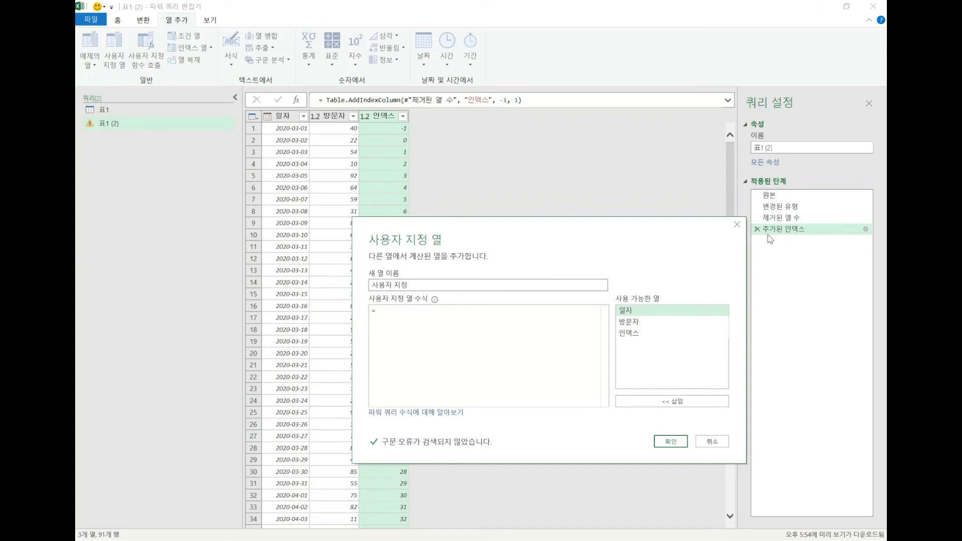
{"action": "type", "text": "#"}
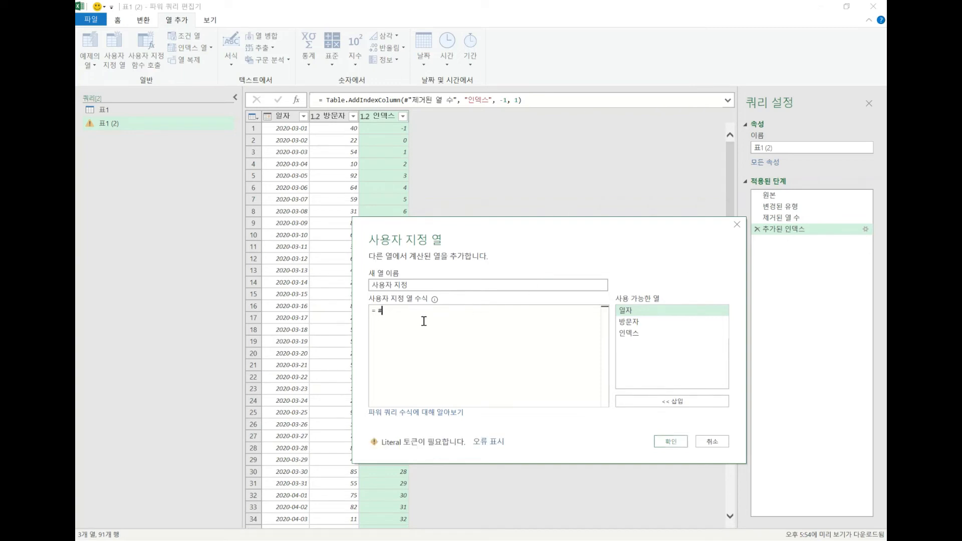
{"action": "type", "text": "\"cnrk"}
{"action": "key", "text": "BackSpace"}
{"action": "key", "text": "BackSpace"}
{"action": "key", "text": "BackSpace"}
{"action": "key", "text": "BackSpace"}
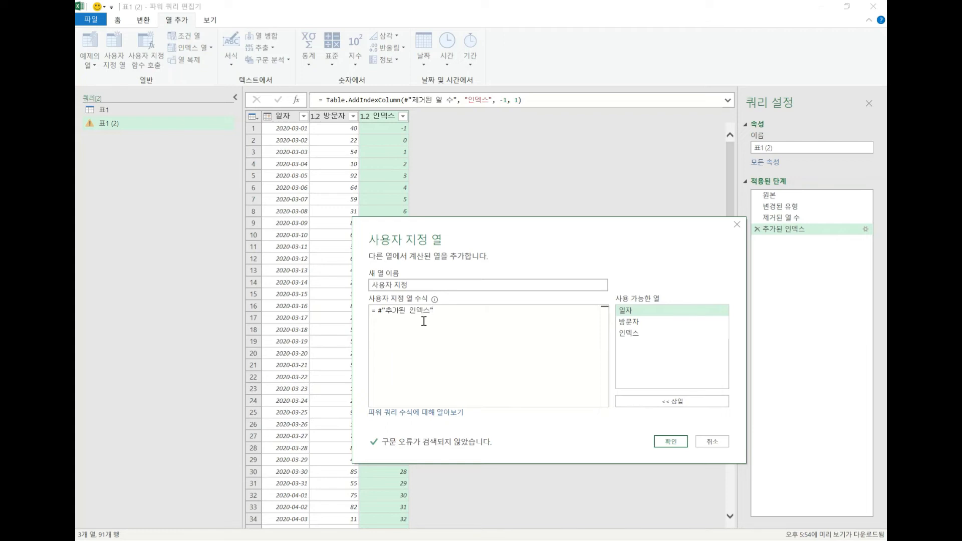
Complete the custom column formula with {[인덱스]}[방문자] and create the column.
{"action": "type", "text": "{"}
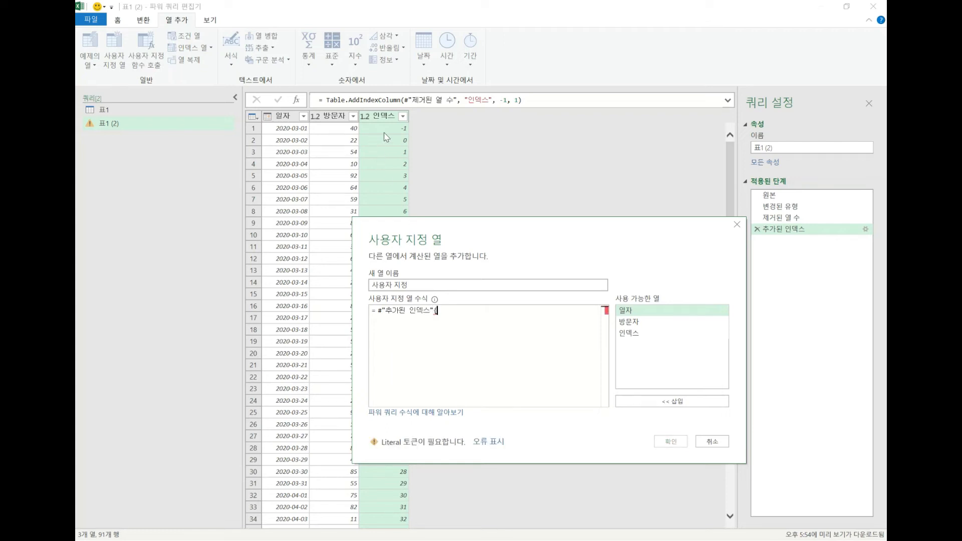
{"action": "double_click", "coordinate": [630, 334]}
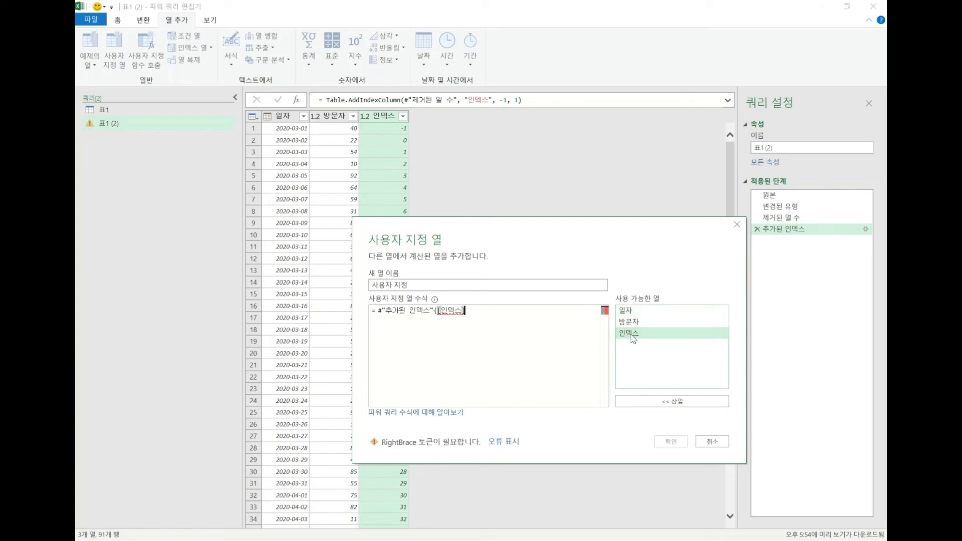
{"action": "type", "text": "}["}
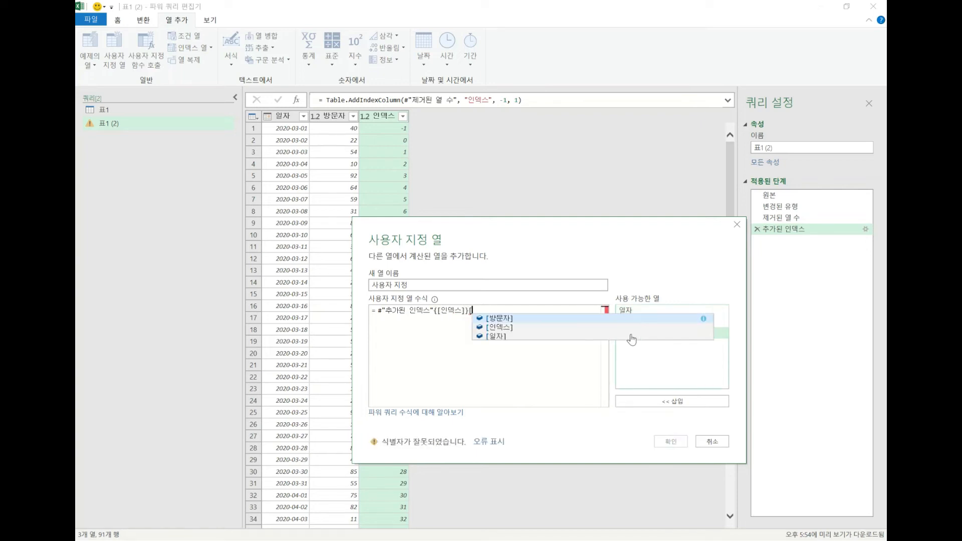
{"action": "left_click", "coordinate": [549, 319]}
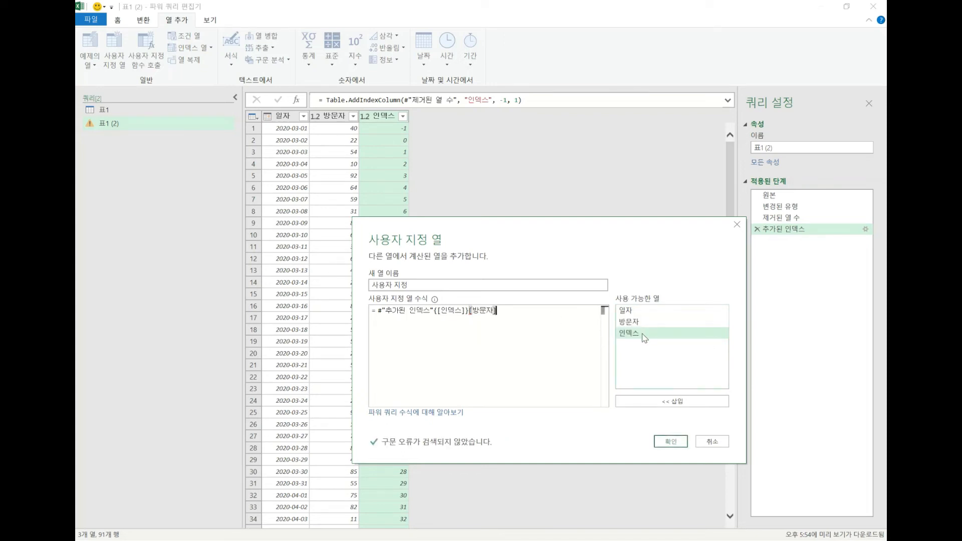
{"action": "left_click", "coordinate": [670, 441]}
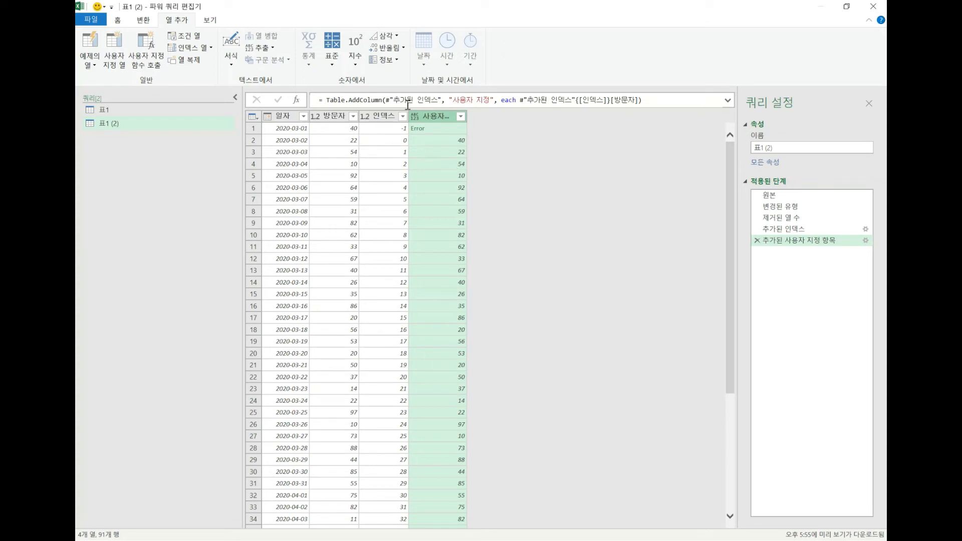
Switch to the 표1 query, preview the 블로그 row's nested gp table and start a new custom column.
{"action": "left_click", "coordinate": [175, 111]}
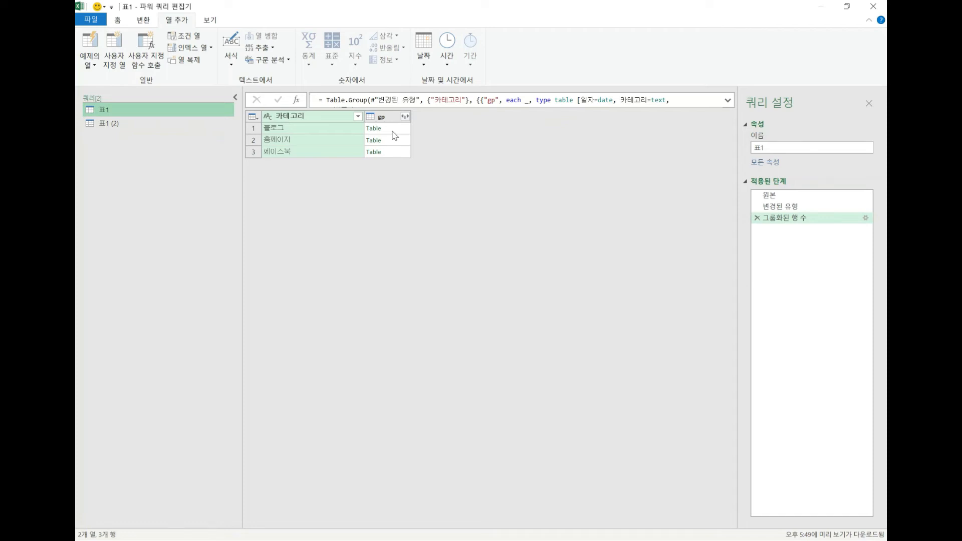
{"action": "left_click", "coordinate": [393, 132]}
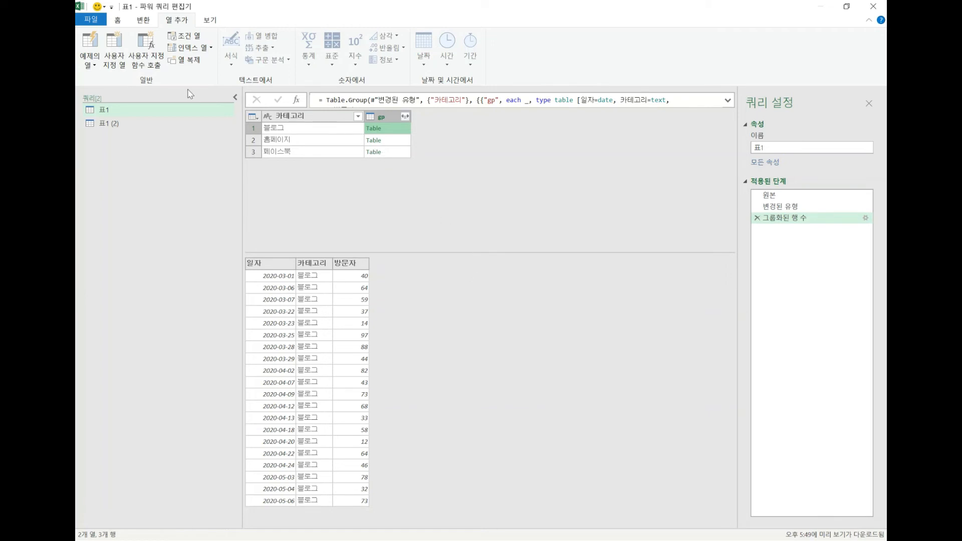
{"action": "left_click", "coordinate": [114, 48]}
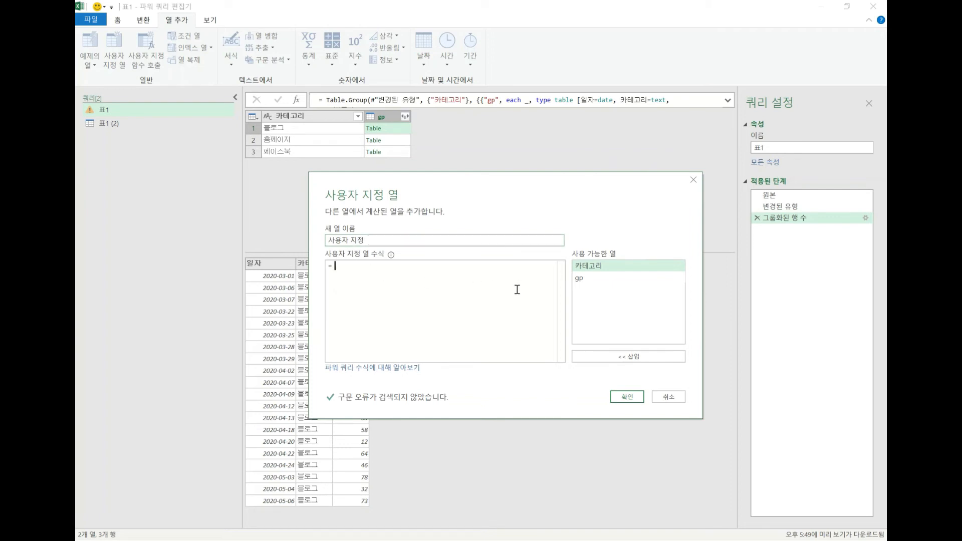
{"action": "left_click", "coordinate": [581, 279]}
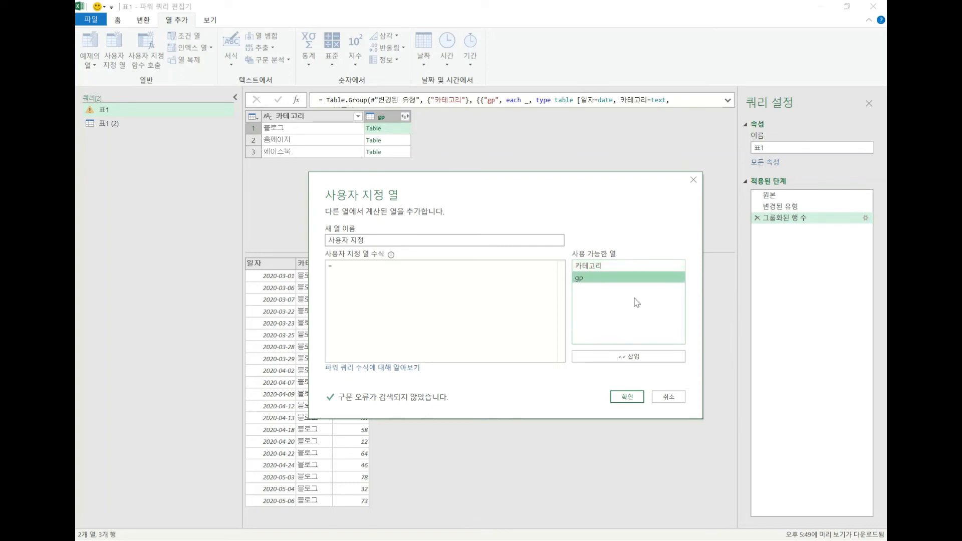
{"action": "left_click", "coordinate": [470, 284]}
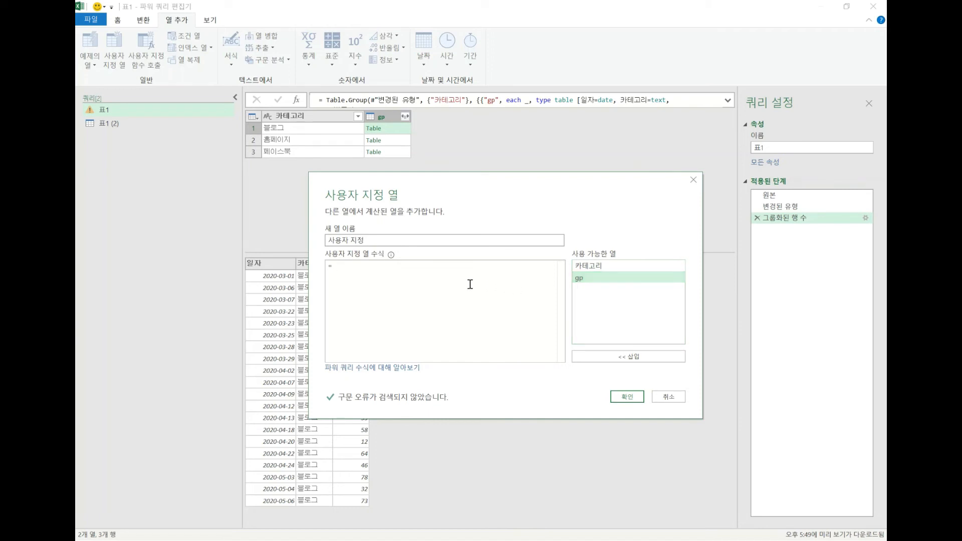
Enter the custom column formula Table.AddIndexColumn([gp],"index",-1,1).
{"action": "type", "text": "Ta"}
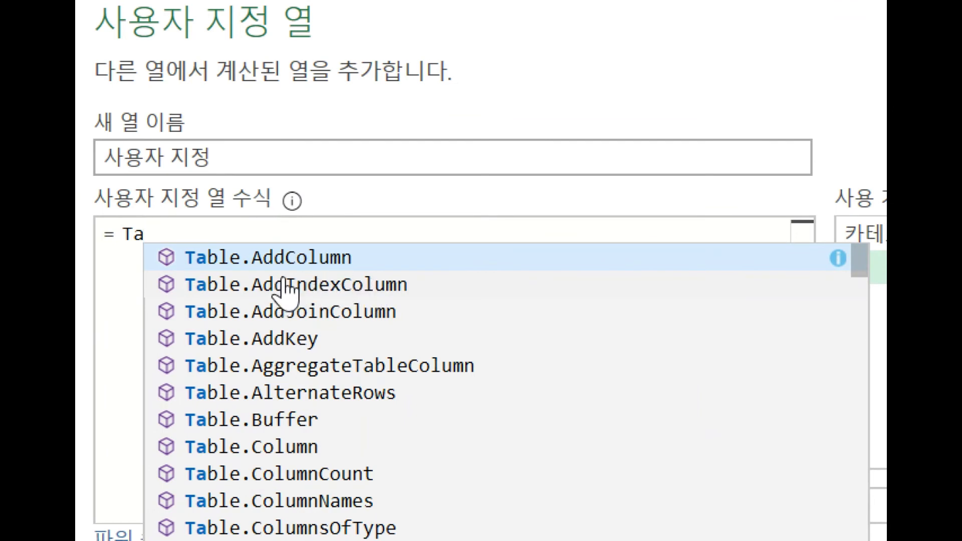
{"action": "left_click", "coordinate": [286, 284]}
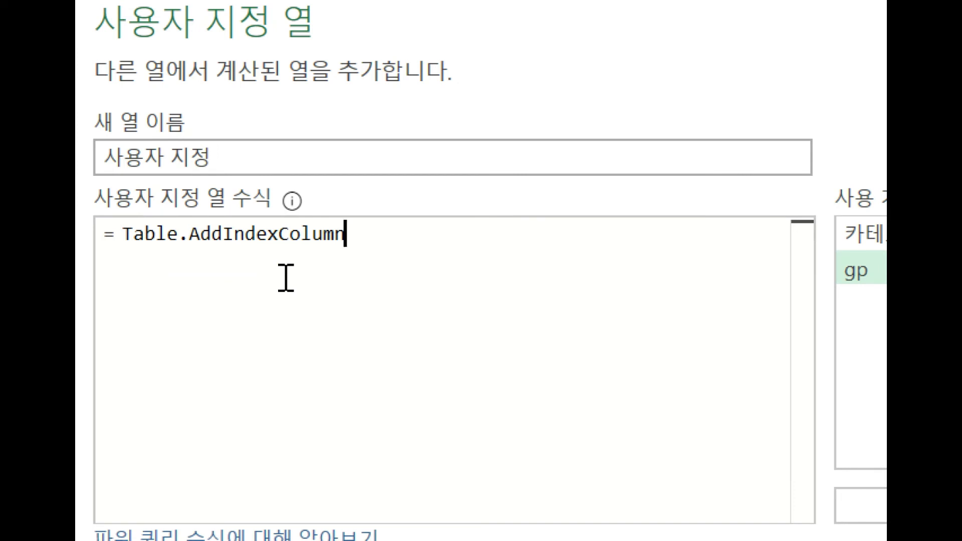
{"action": "type", "text": "("}
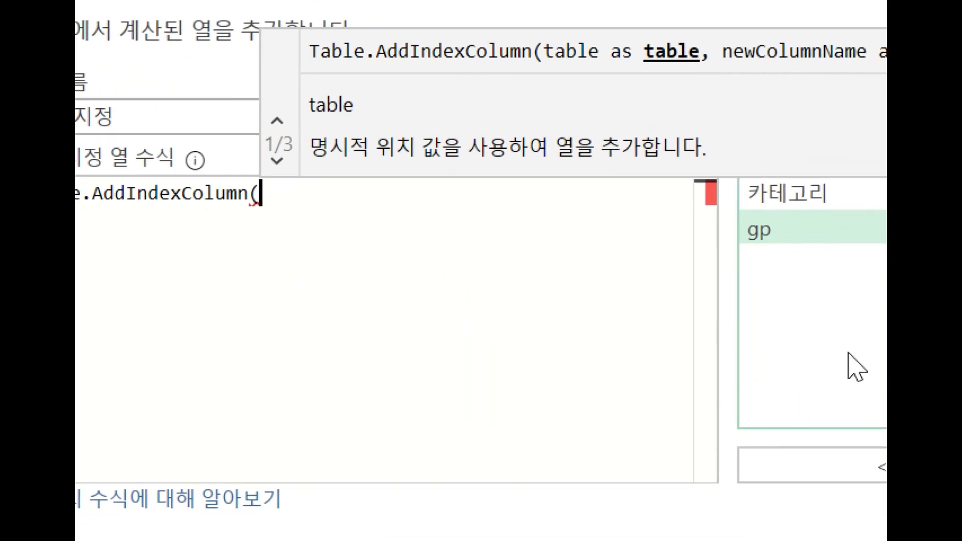
{"action": "double_click", "coordinate": [781, 237]}
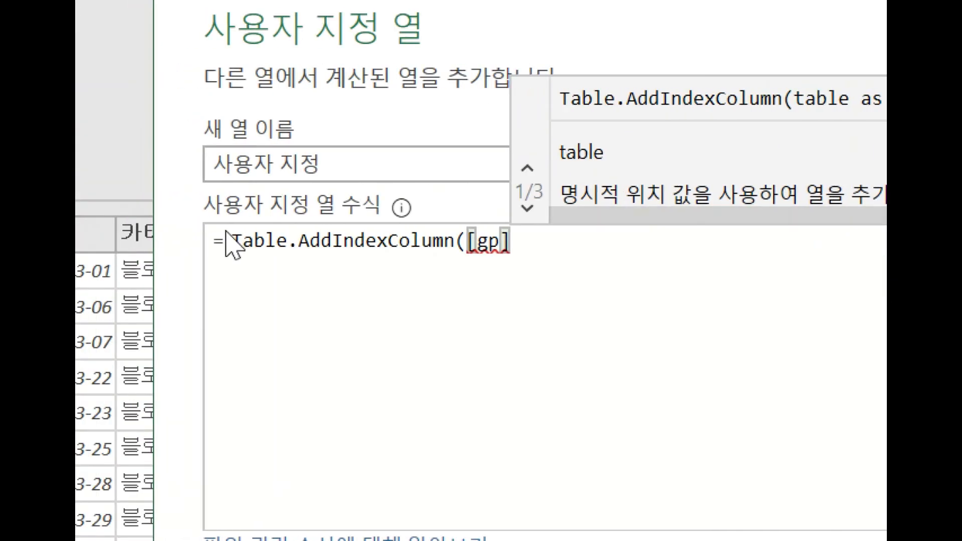
{"action": "type", "text": ","}
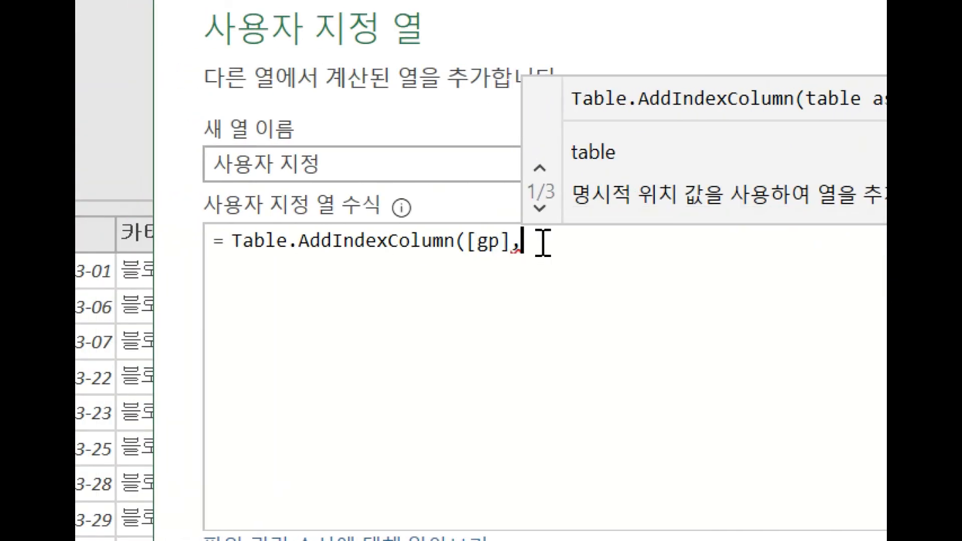
{"action": "type", "text": "\"index"}
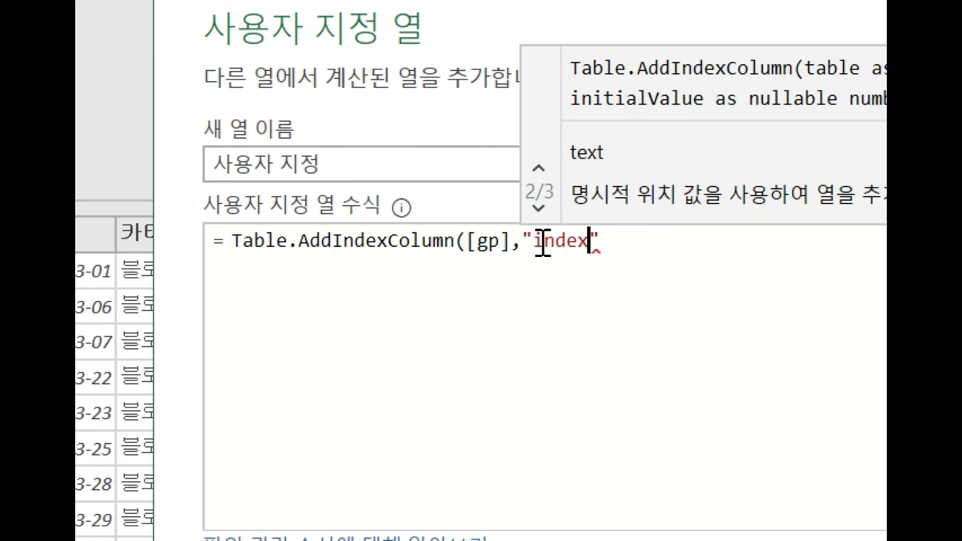
{"action": "type", "text": "\",-1"}
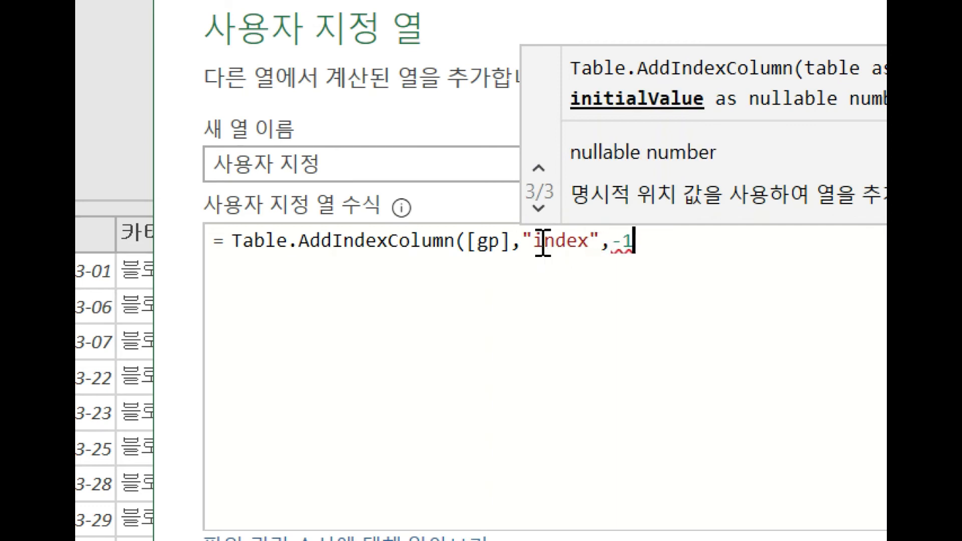
{"action": "type", "text": ",1)"}
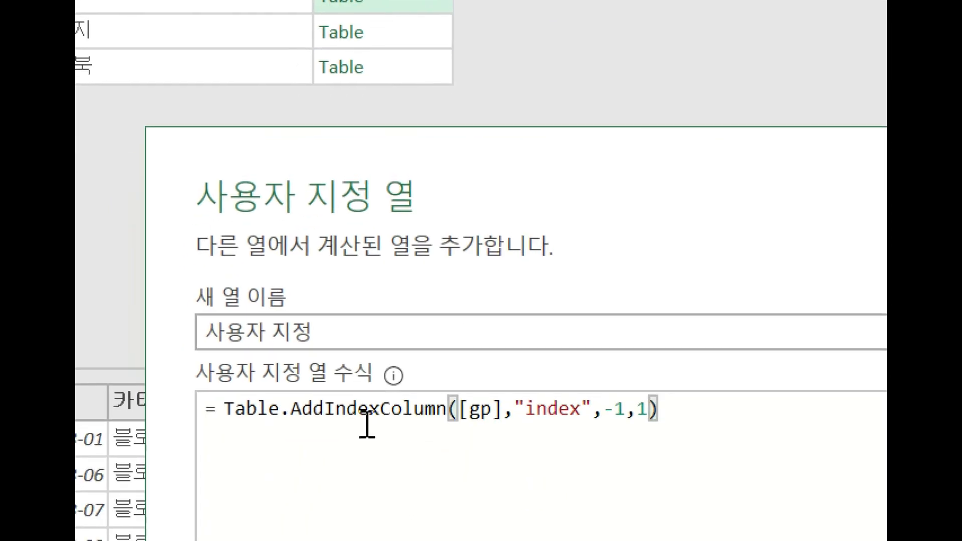
Create the custom column from the Table.AddIndexColumn formula and widen it to fit its full header.
{"action": "mouse_move", "coordinate": [305, 415]}
{"action": "mouse_move", "coordinate": [421, 416]}
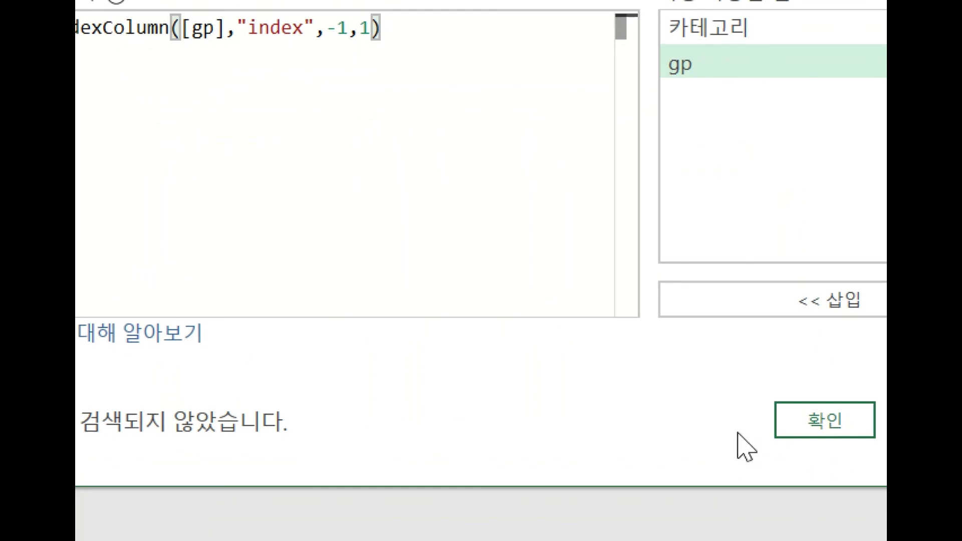
{"action": "left_click", "coordinate": [823, 428]}
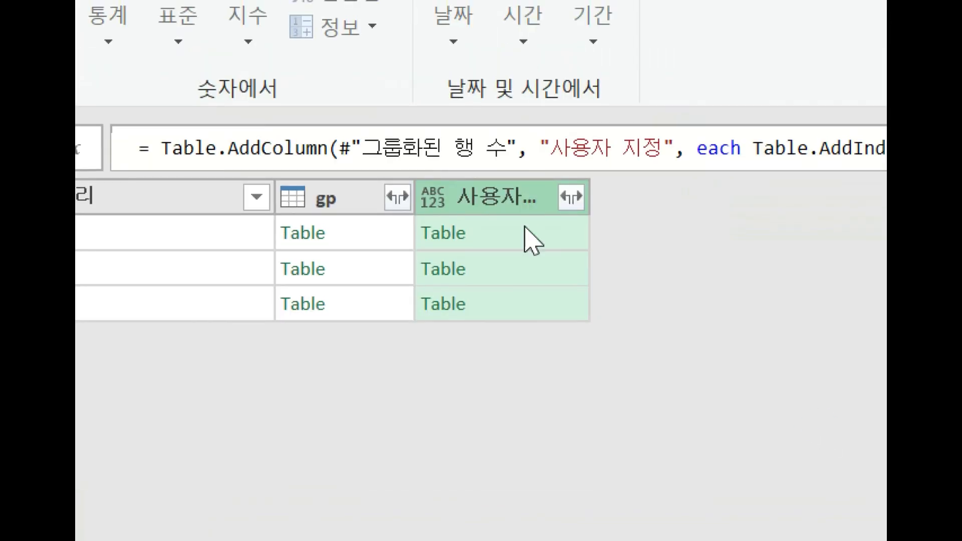
{"action": "left_click_drag", "start_coordinate": [596, 192], "coordinate": [676, 191]}
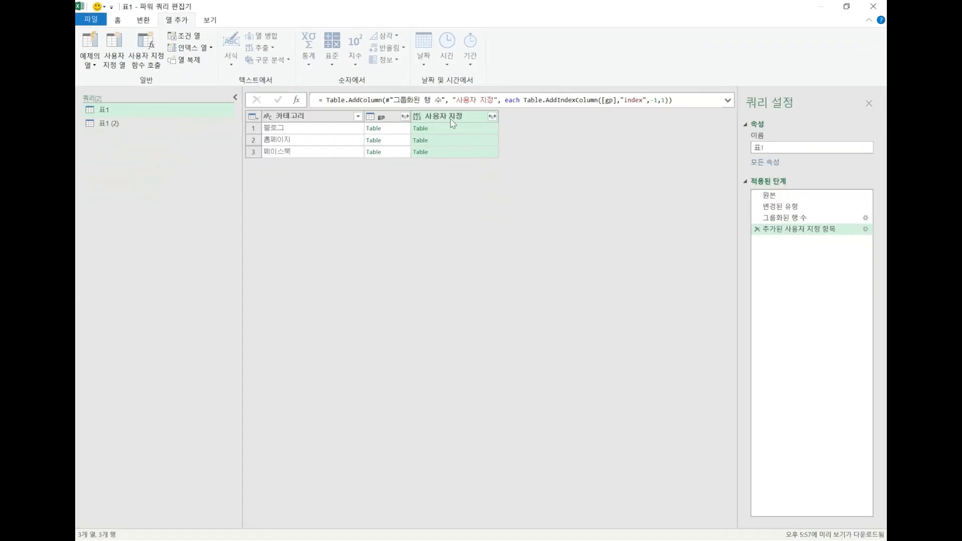
Compare the 블로그 row's nested gp and 사용자 지정 tables, and examine the 추가된 인덱스 and 추가된 사용자 지정 항목 steps of 표1 (2).
{"action": "left_click", "coordinate": [403, 131]}
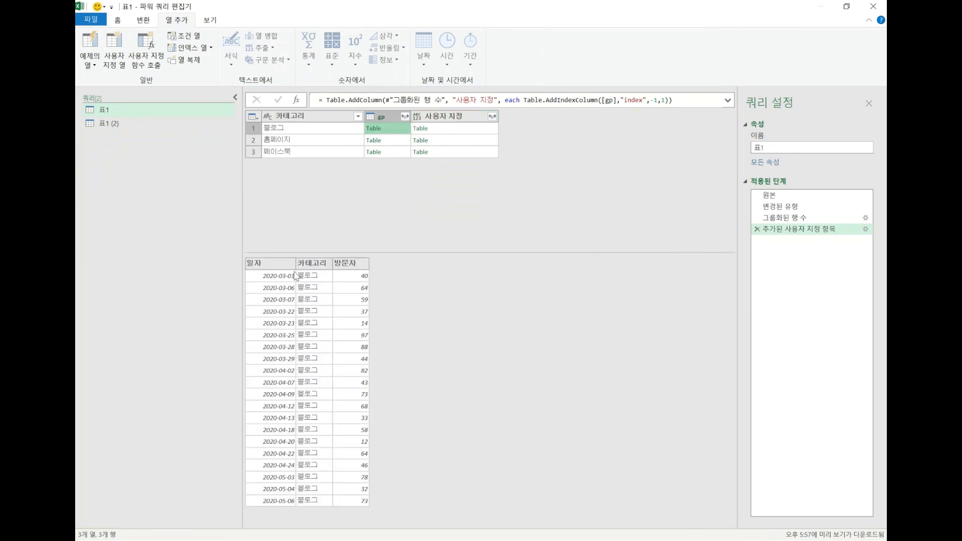
{"action": "left_click", "coordinate": [468, 130]}
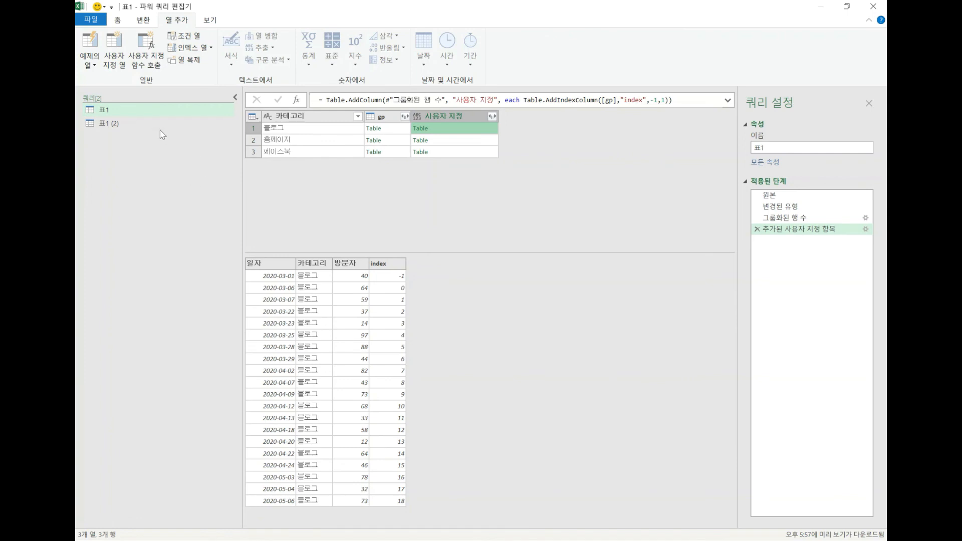
{"action": "left_click", "coordinate": [146, 124]}
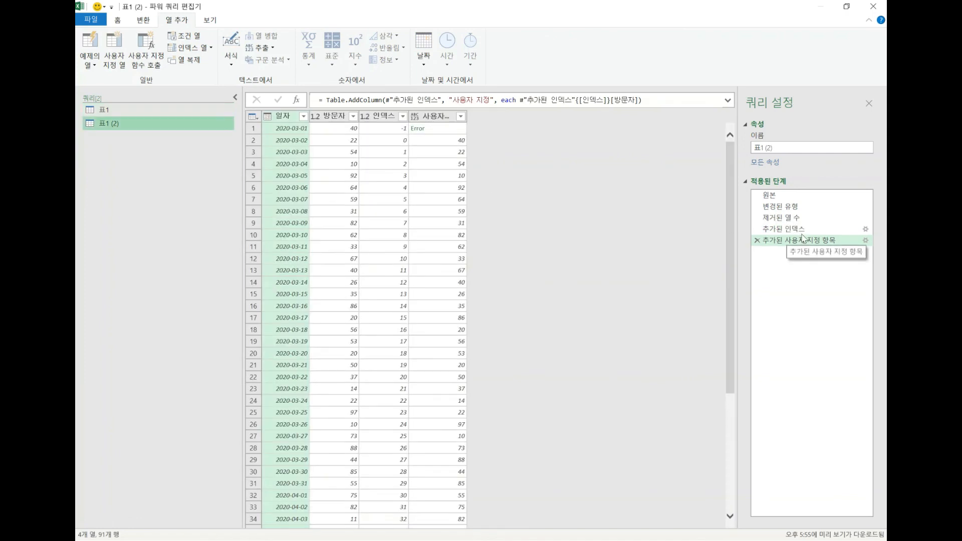
{"action": "left_click", "coordinate": [802, 231]}
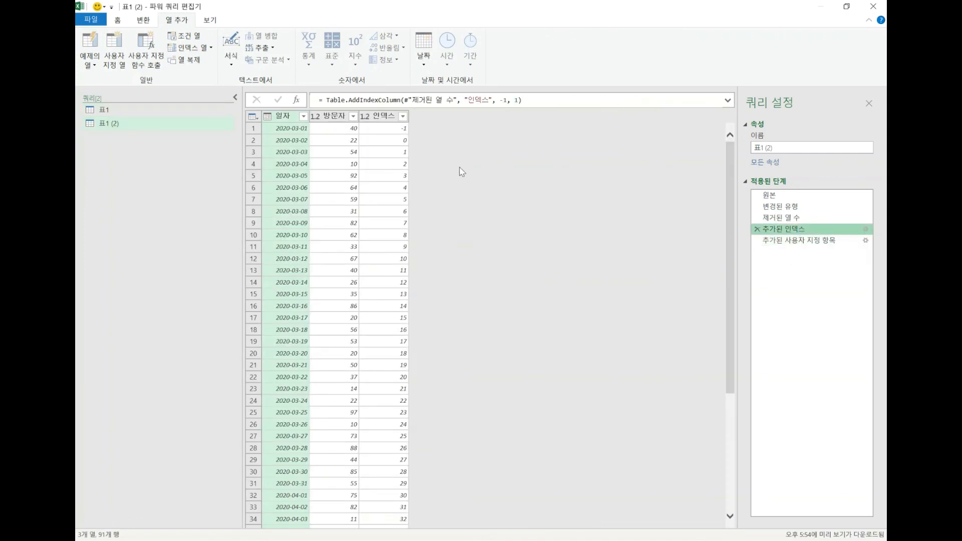
{"action": "left_click", "coordinate": [788, 241]}
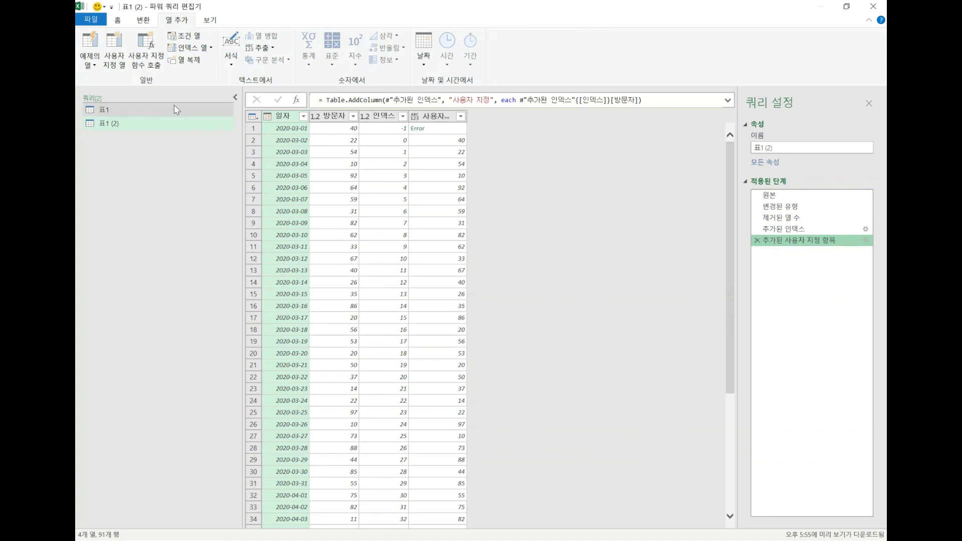
Return to the 표1 query and examine the index in the 블로그 row's nested 사용자 지정 table against its gp table.
{"action": "left_click", "coordinate": [100, 109]}
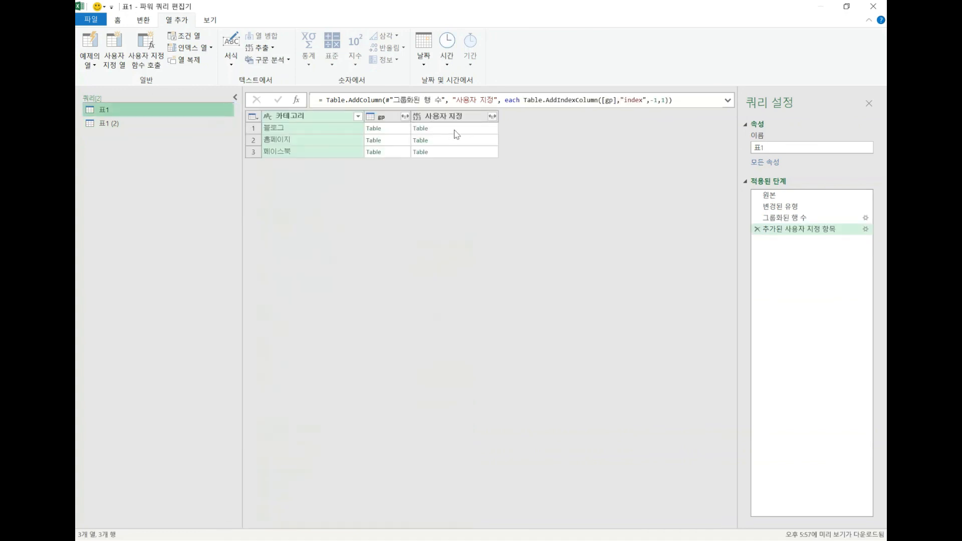
{"action": "left_click", "coordinate": [443, 129]}
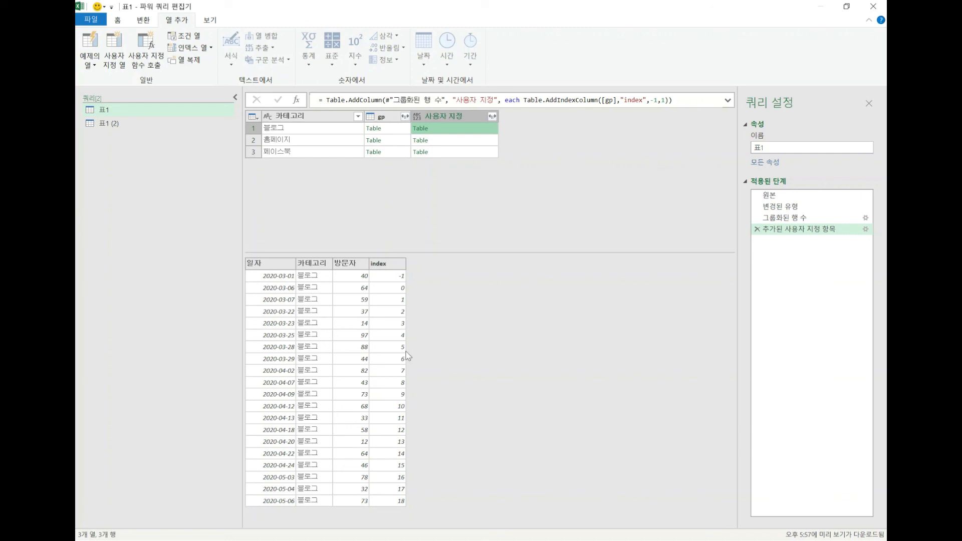
{"action": "left_click", "coordinate": [404, 133]}
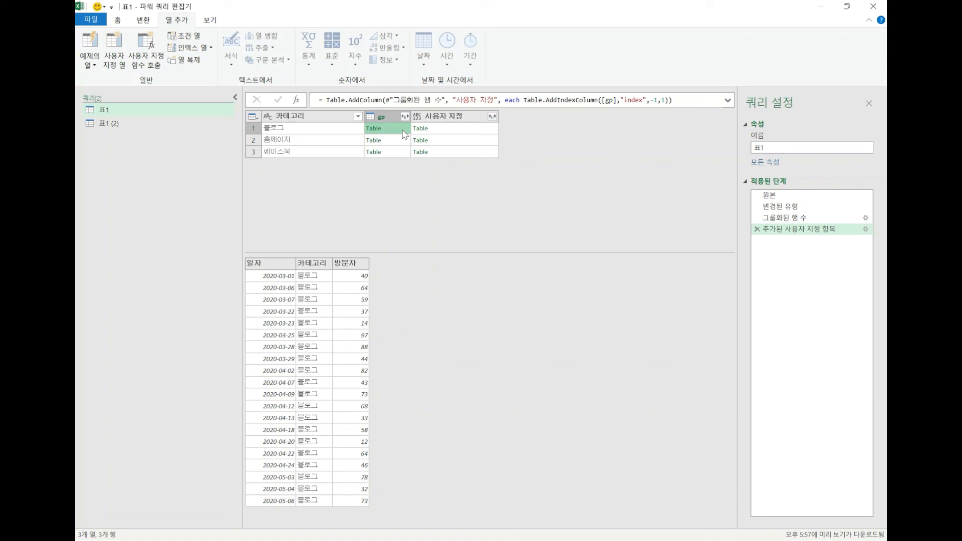
{"action": "left_click", "coordinate": [457, 133]}
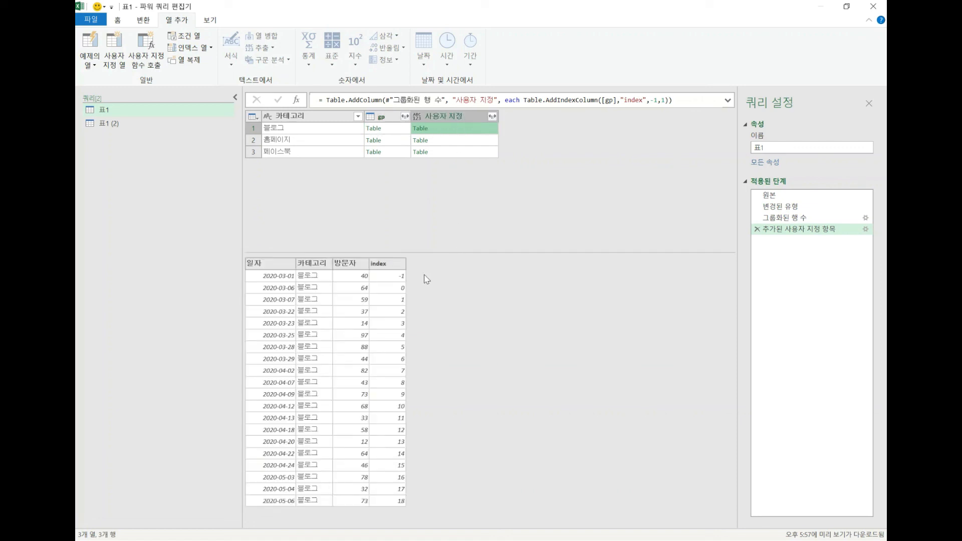